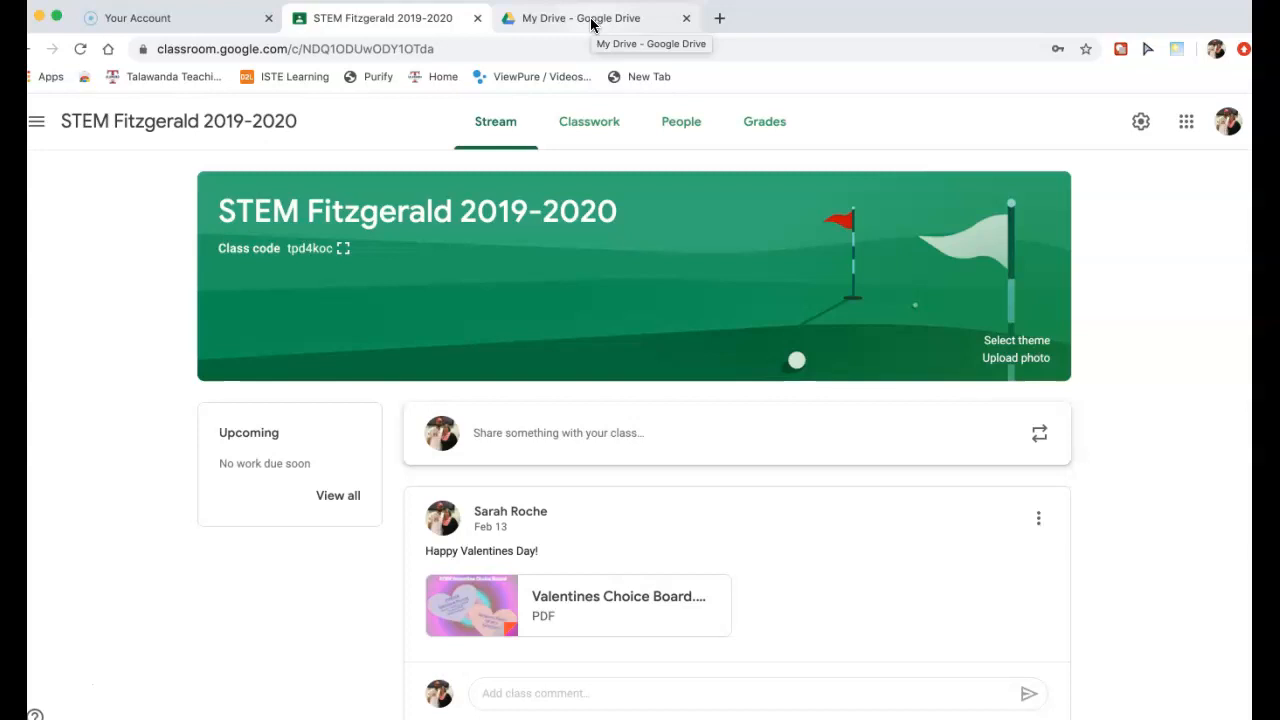
- Switch to Google Drive and create a blank Google Docs document in My Drive
left_click(592, 20)
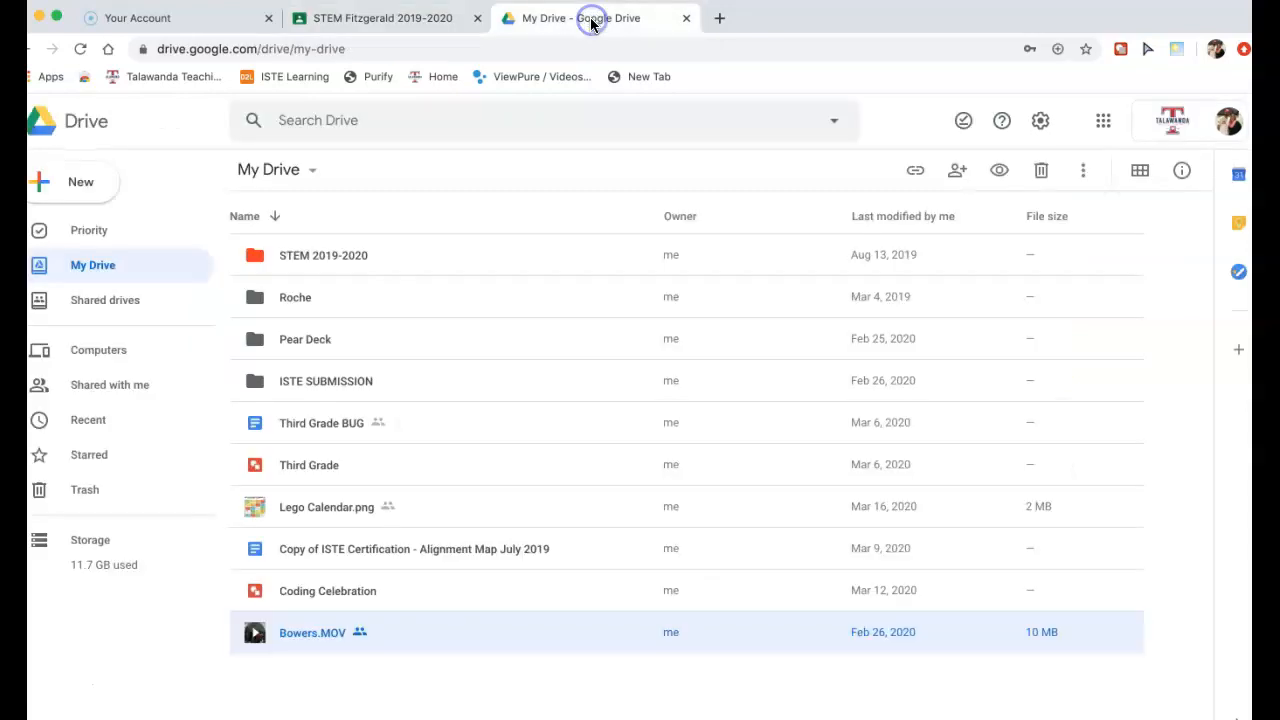
left_click(96, 189)
left_click(130, 306)
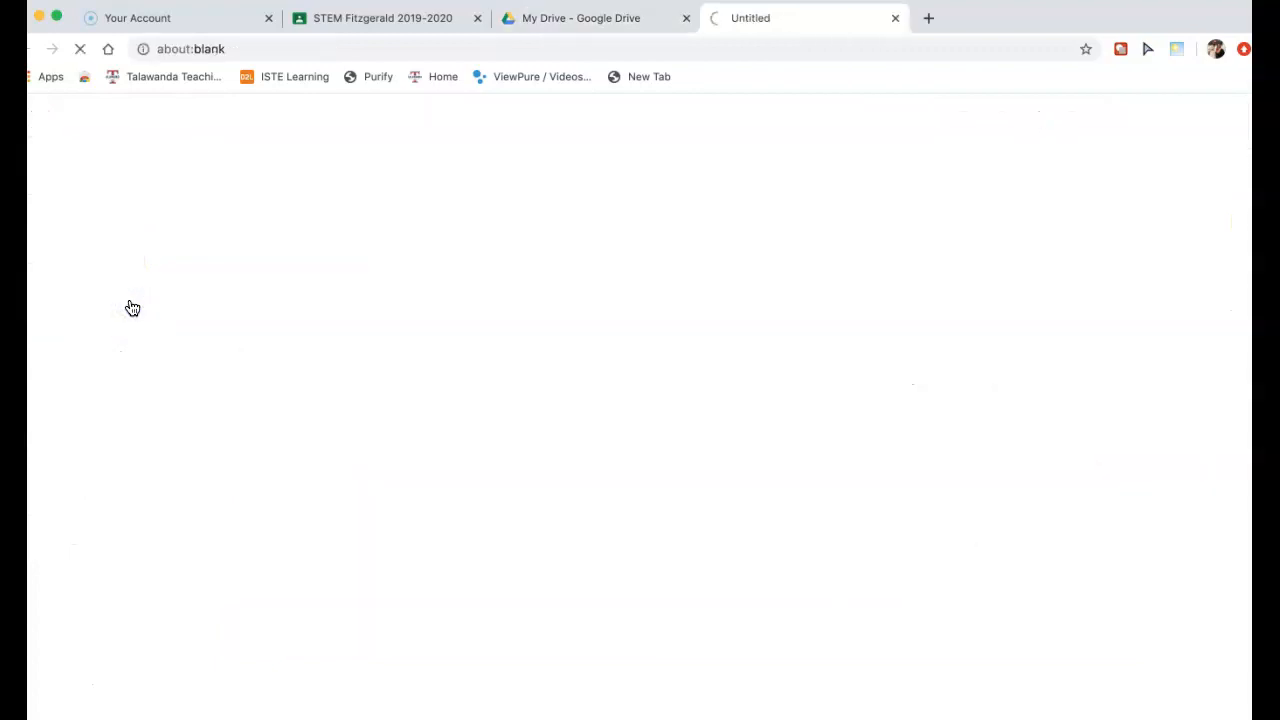
- Rename the untitled document as "Reading Responses March 24"
left_click(129, 109)
left_click(131, 111)
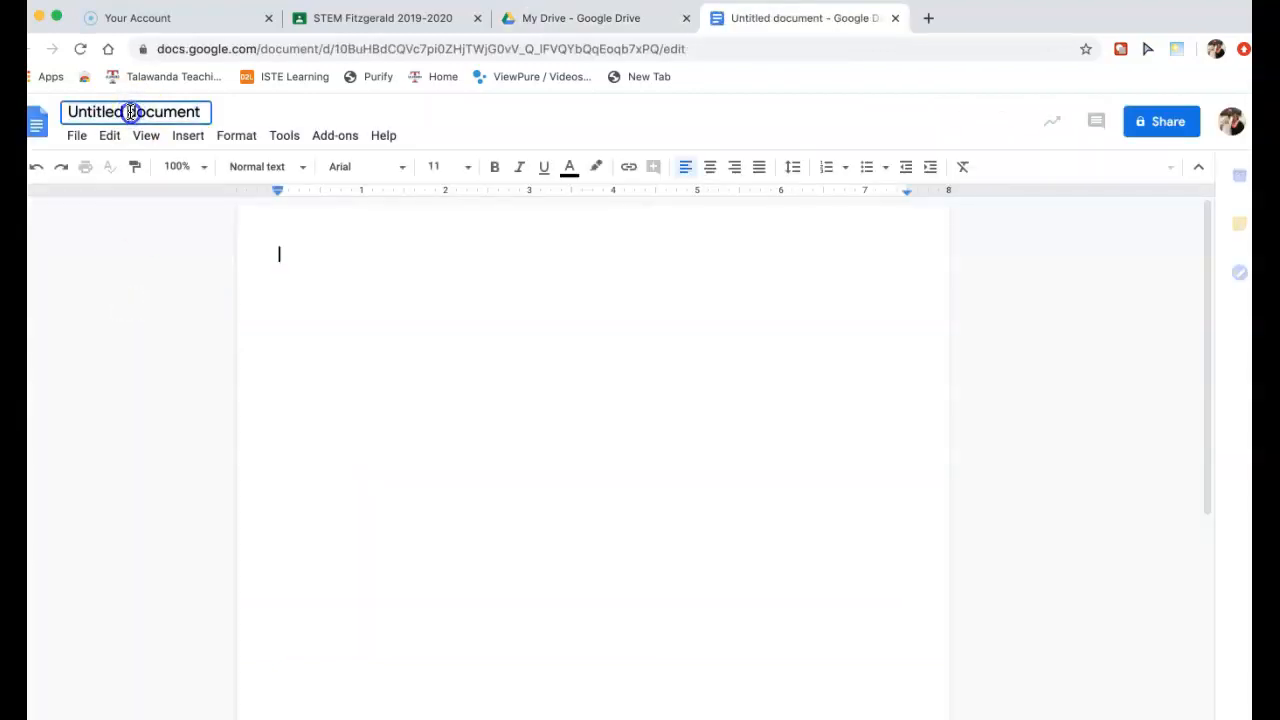
double_click(131, 111)
triple_click(131, 111)
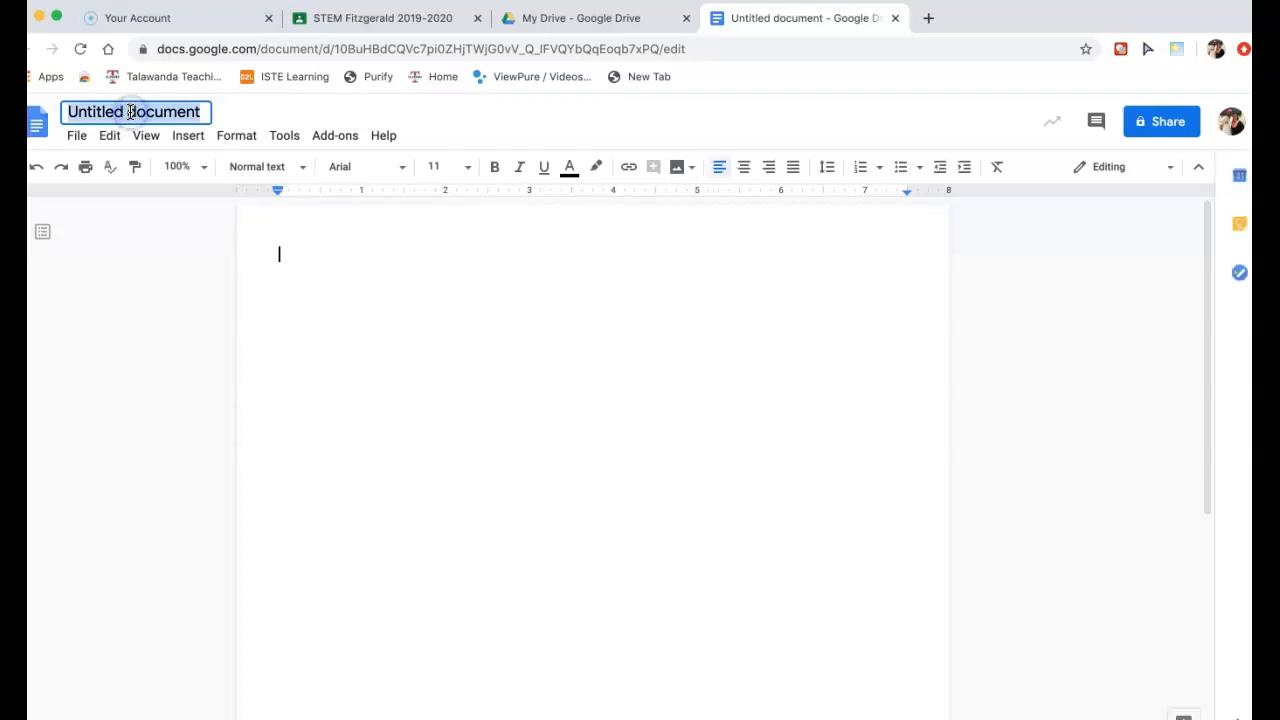
type("Reading Responses")
left_click(347, 264)
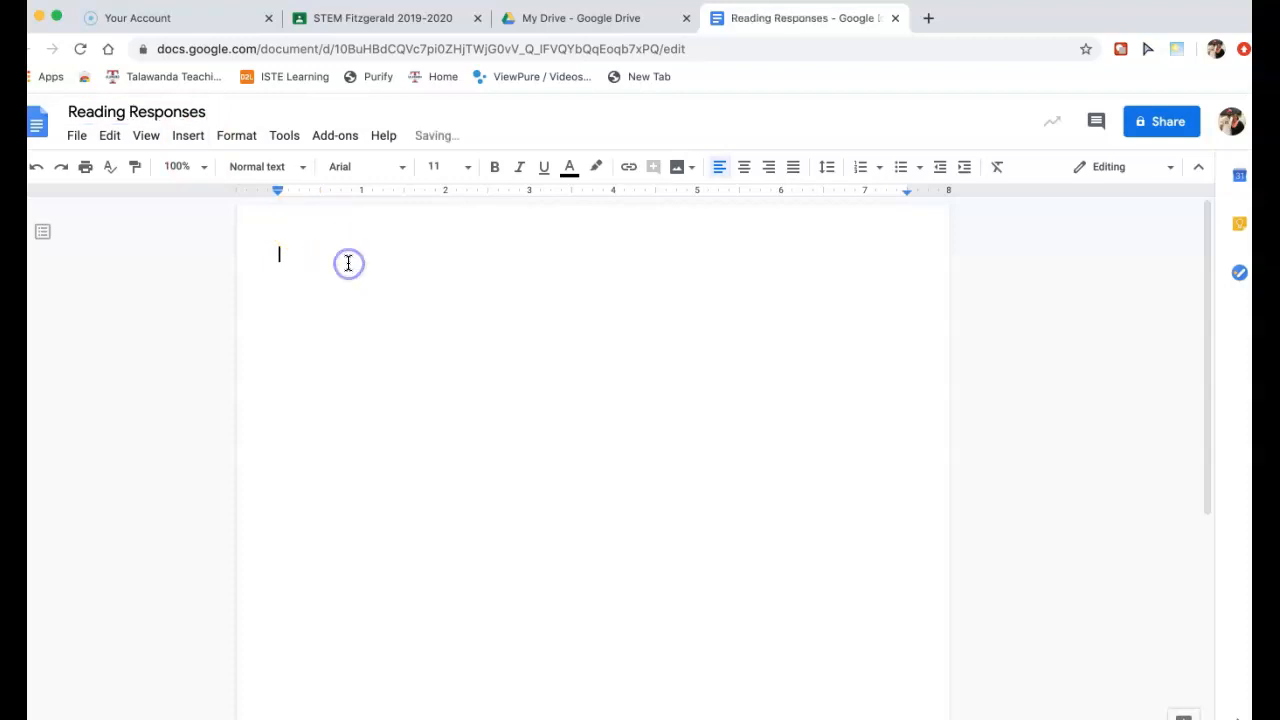
left_click(166, 115)
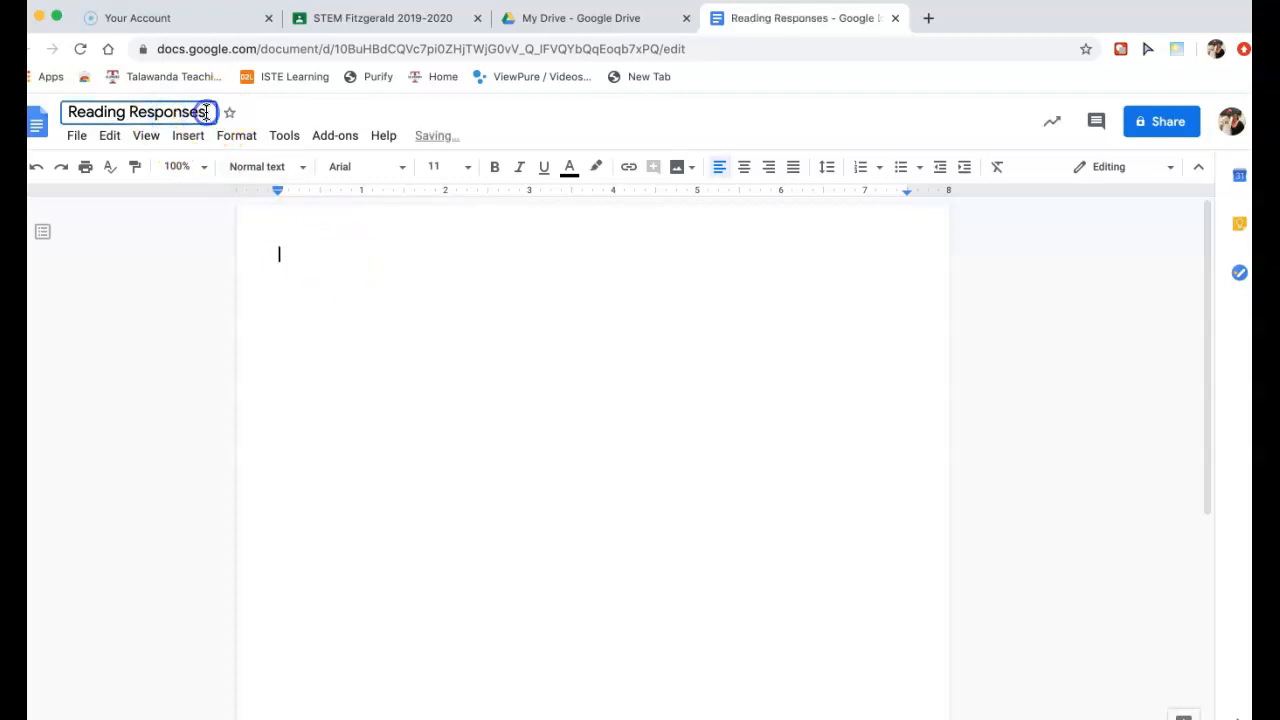
type("March  ")
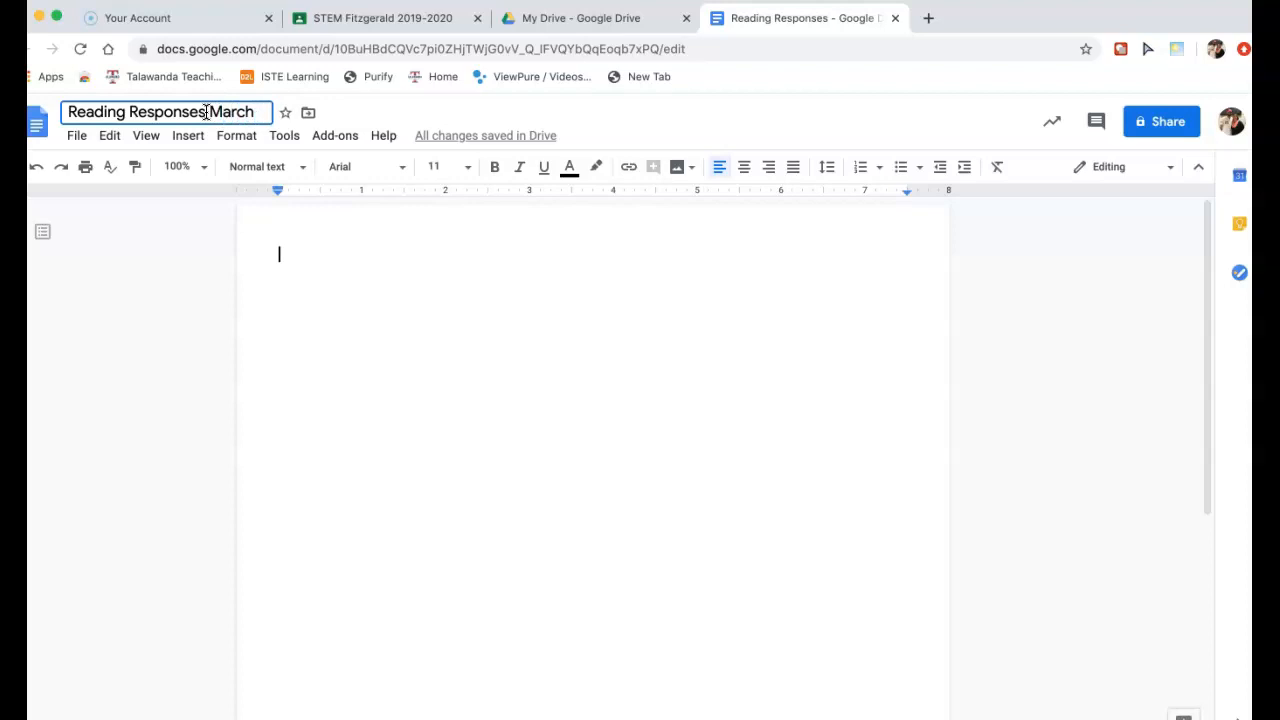
type("24")
- Start the document body with the line "Directions:" and leave blank lines below it
left_click(288, 255)
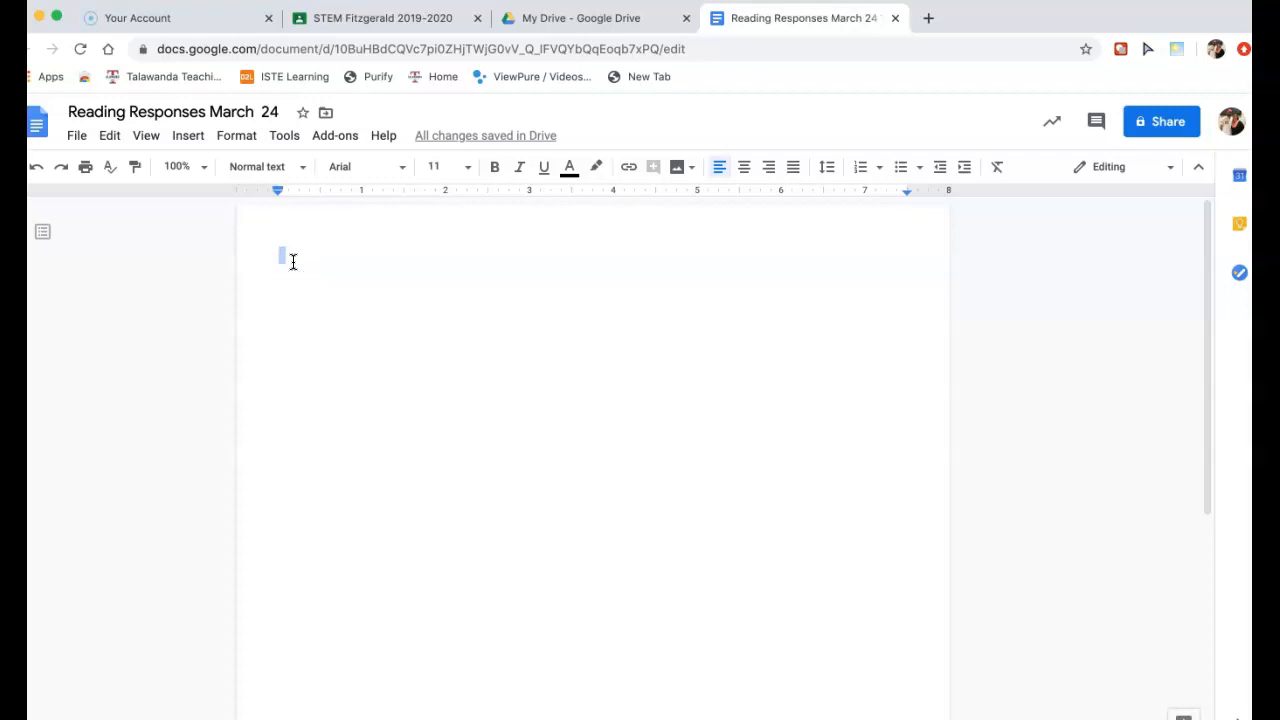
type("Directions:")
left_click(331, 323)
key("Return")
key("Return")
key("Return")
- Add numbered question 1, "What was the name of the main character in chapter 2?", followed by blank lines for the answer
type("1. ")
type("What was the na e o")
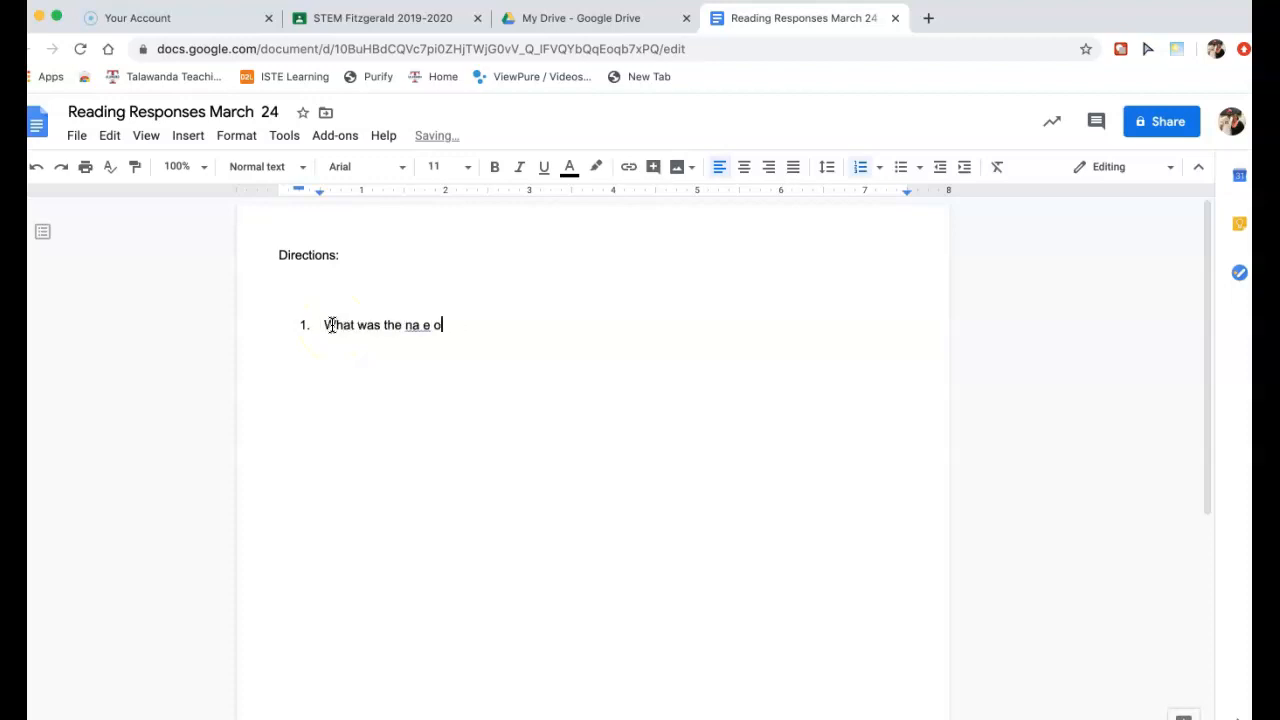
type("ff the main character in c")
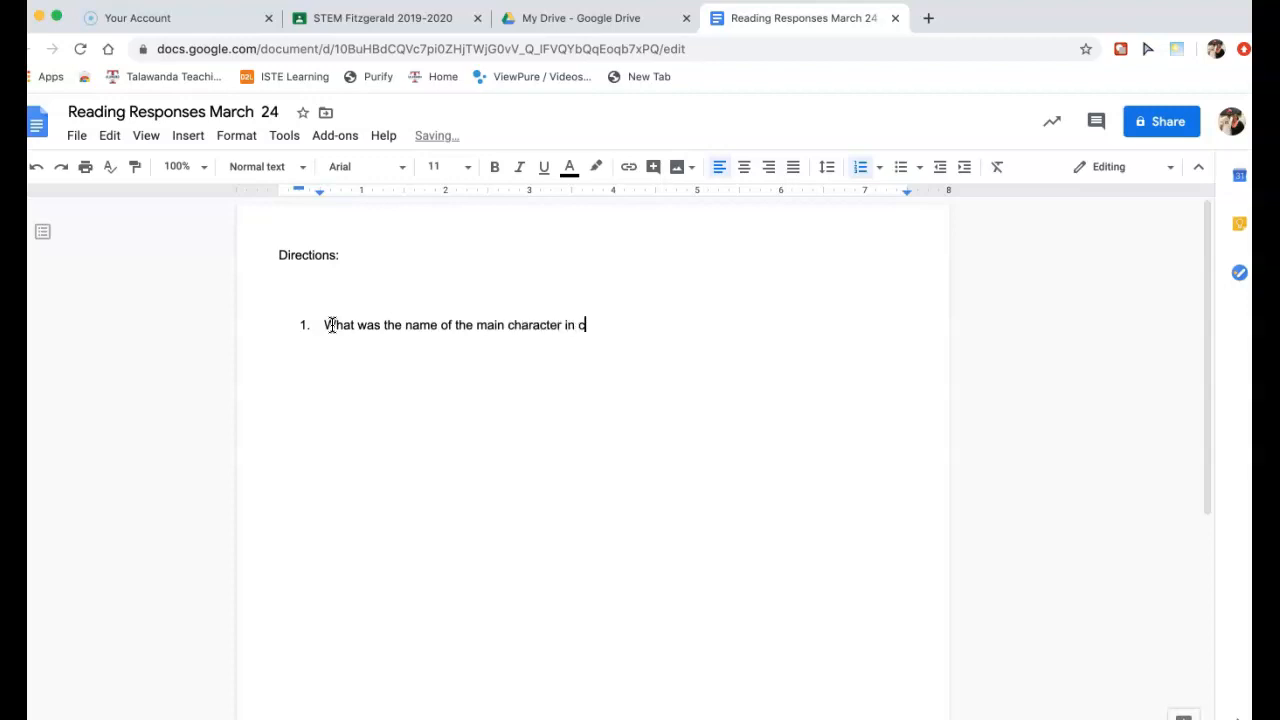
type("?")
key("Return")
key("Return")
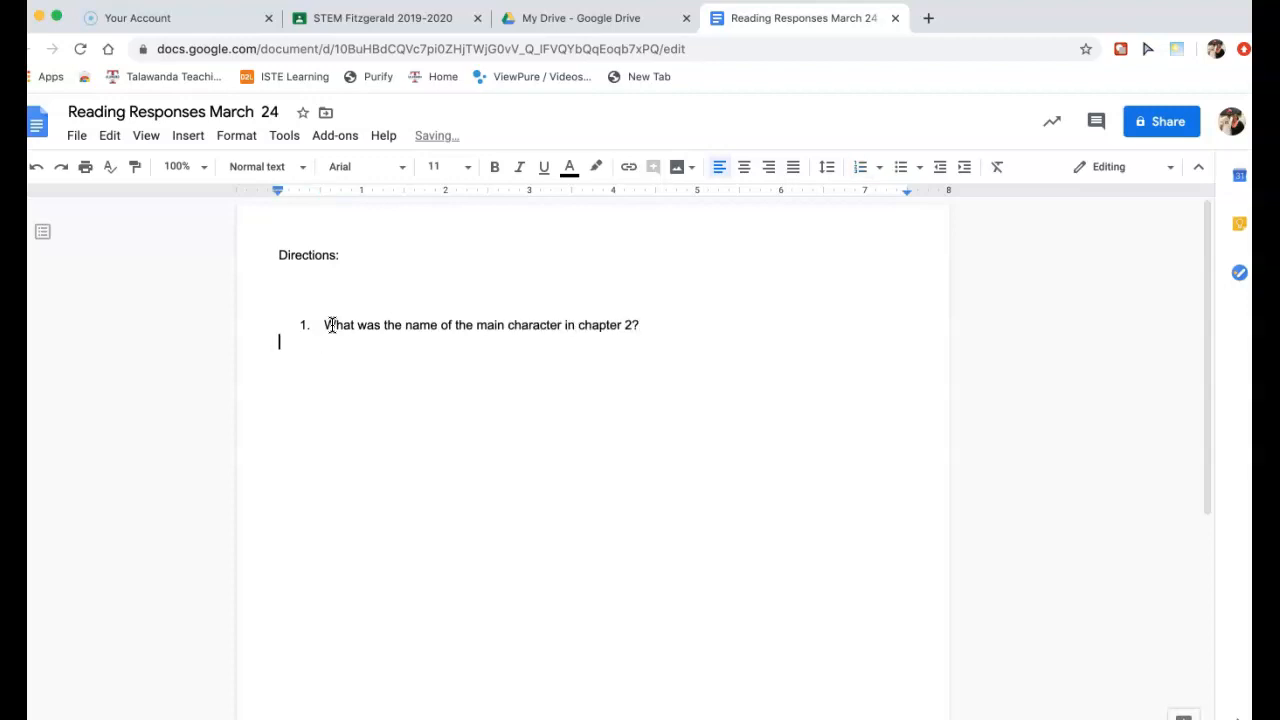
key("Return")
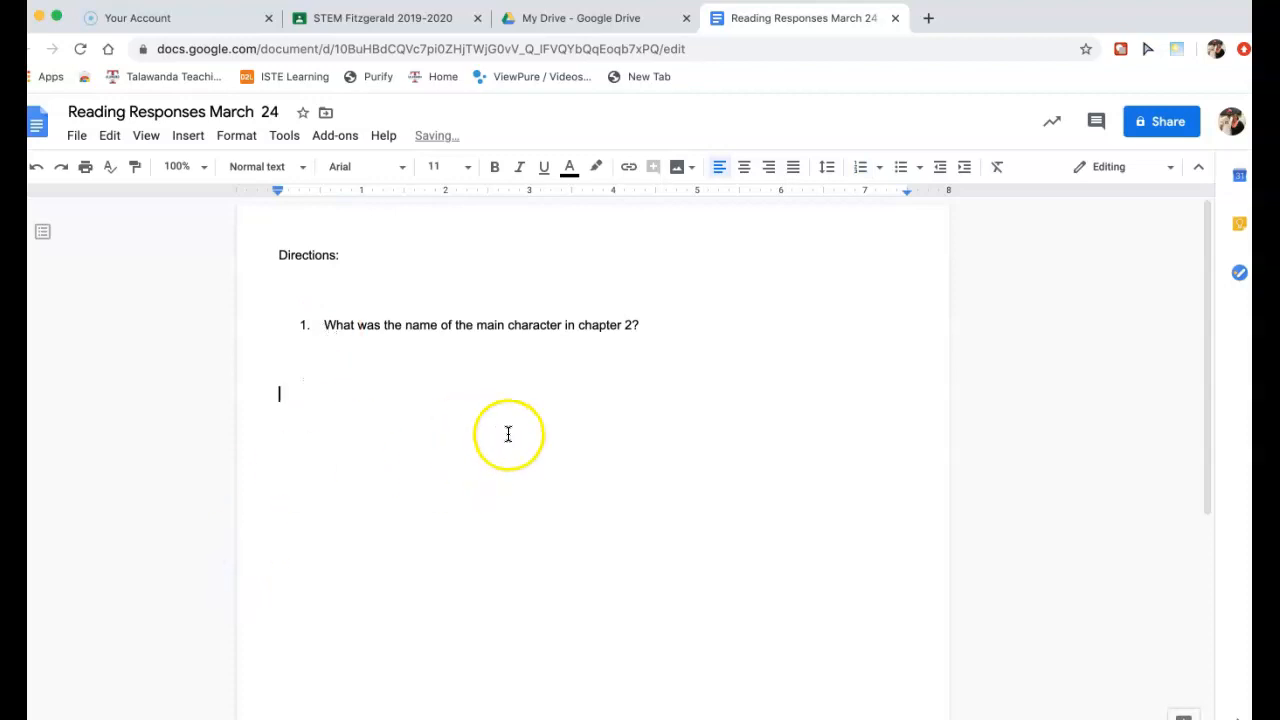
scroll(508, 426, "down", 1)
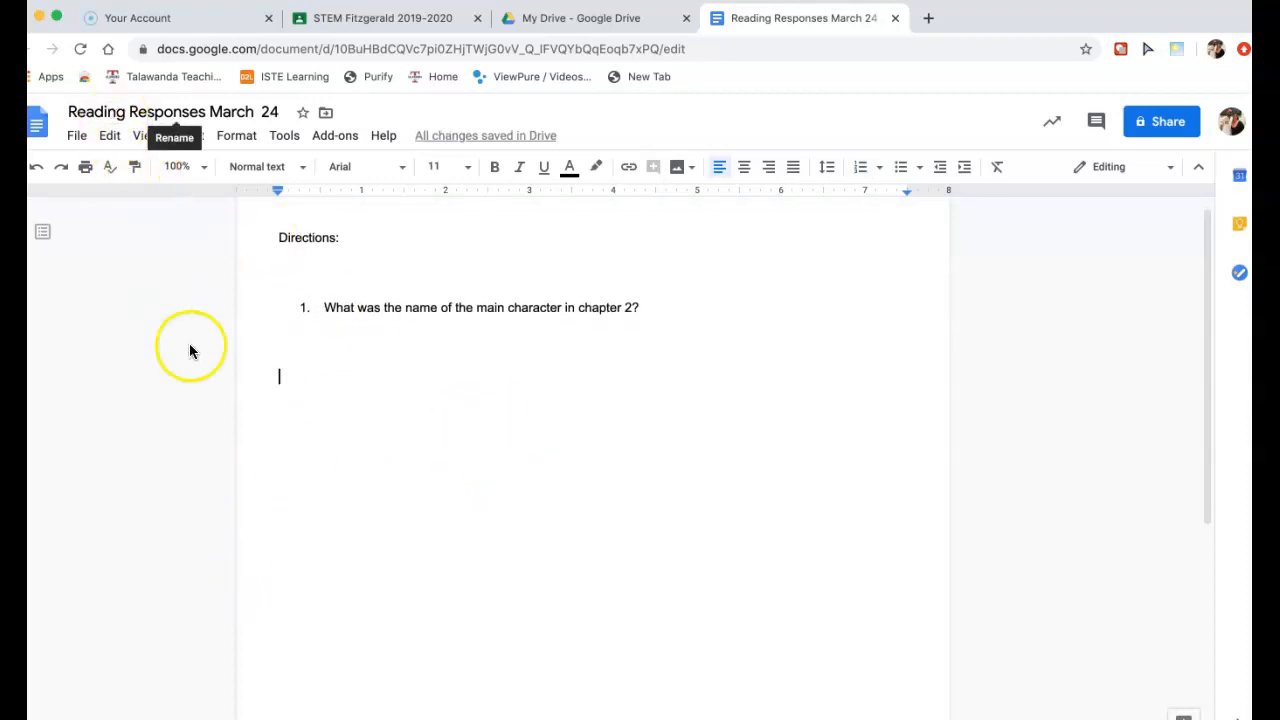
scroll(309, 463, "up", 1)
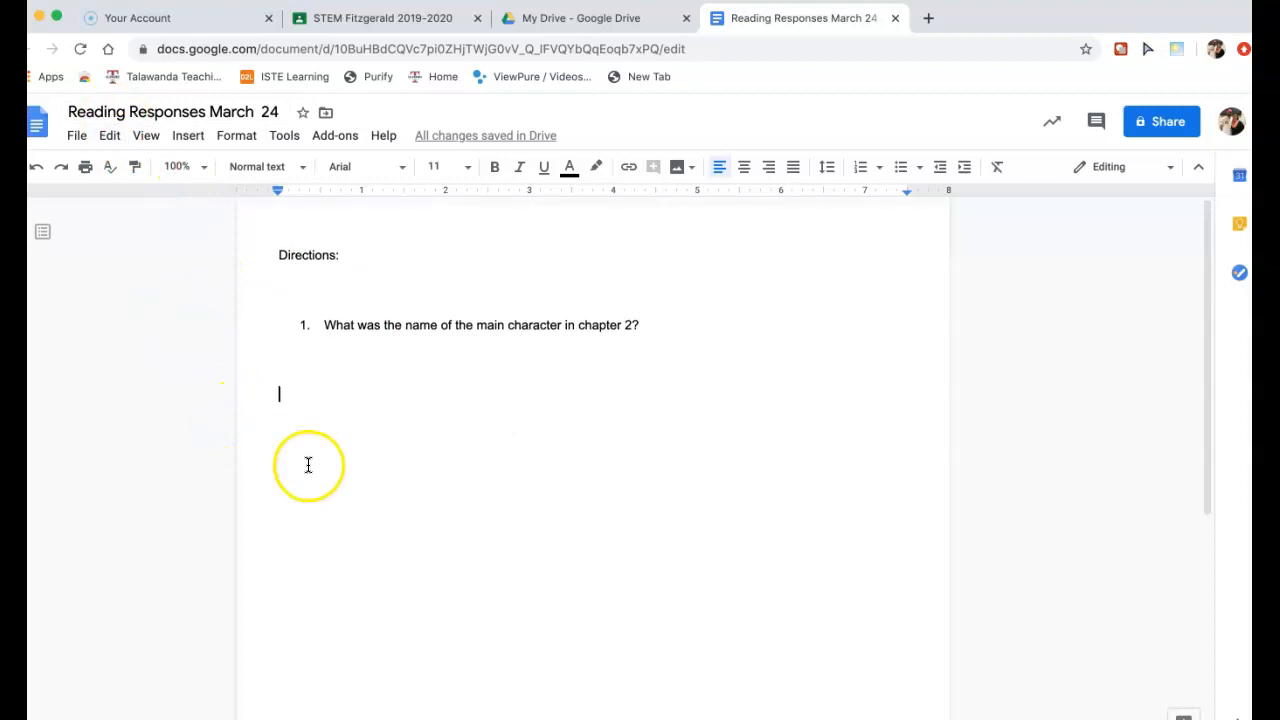
- Switch to Google Classroom, start a new assignment in the STEM class's classwork and dismiss the rubric notice
left_click(365, 28)
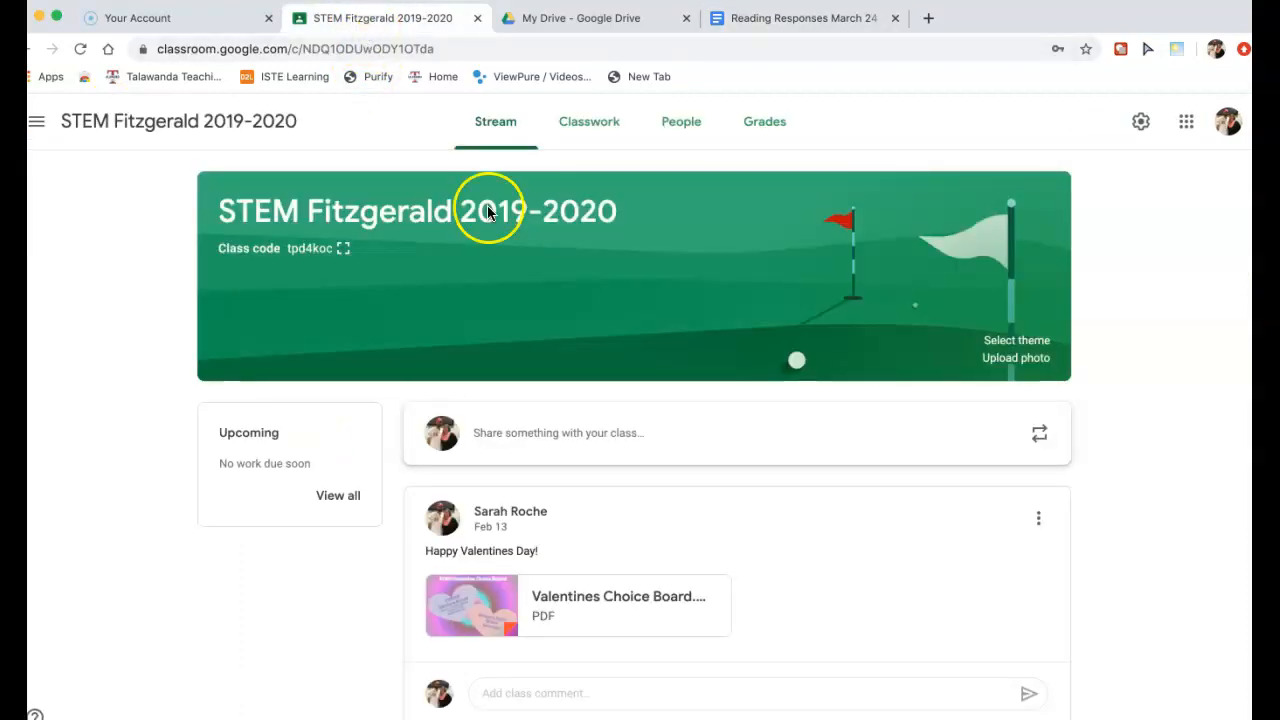
left_click(590, 133)
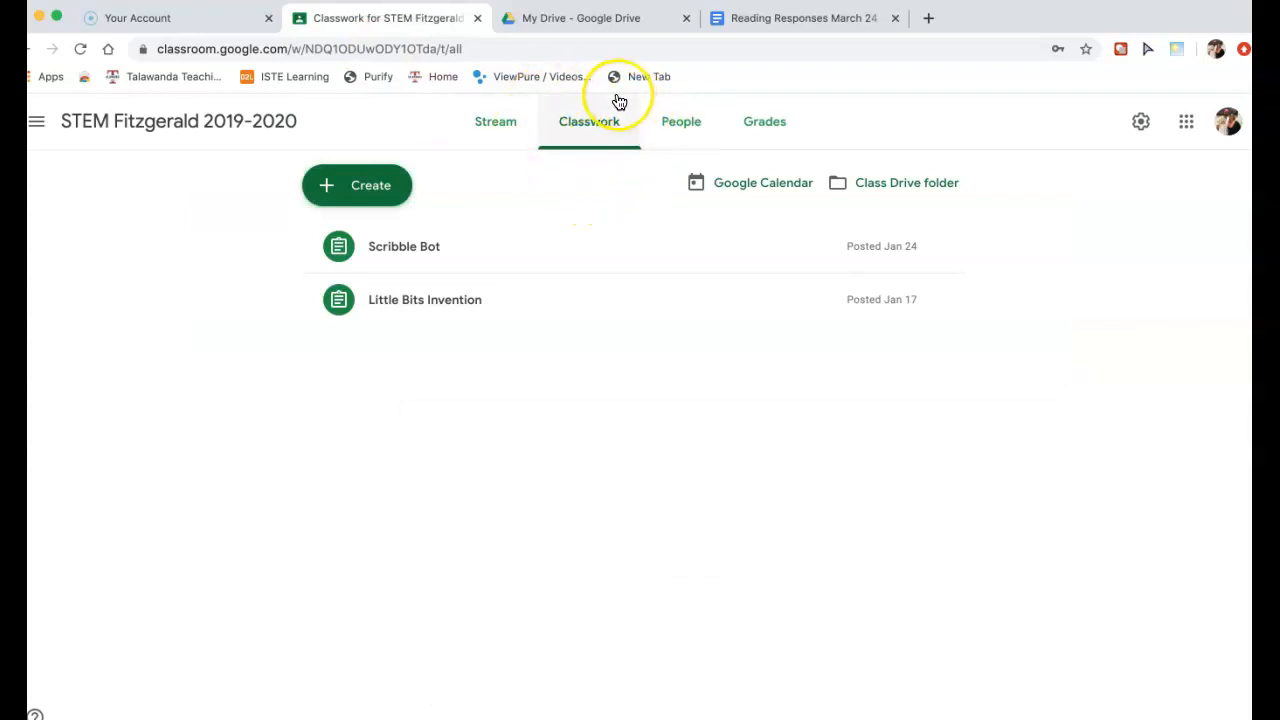
left_click(346, 192)
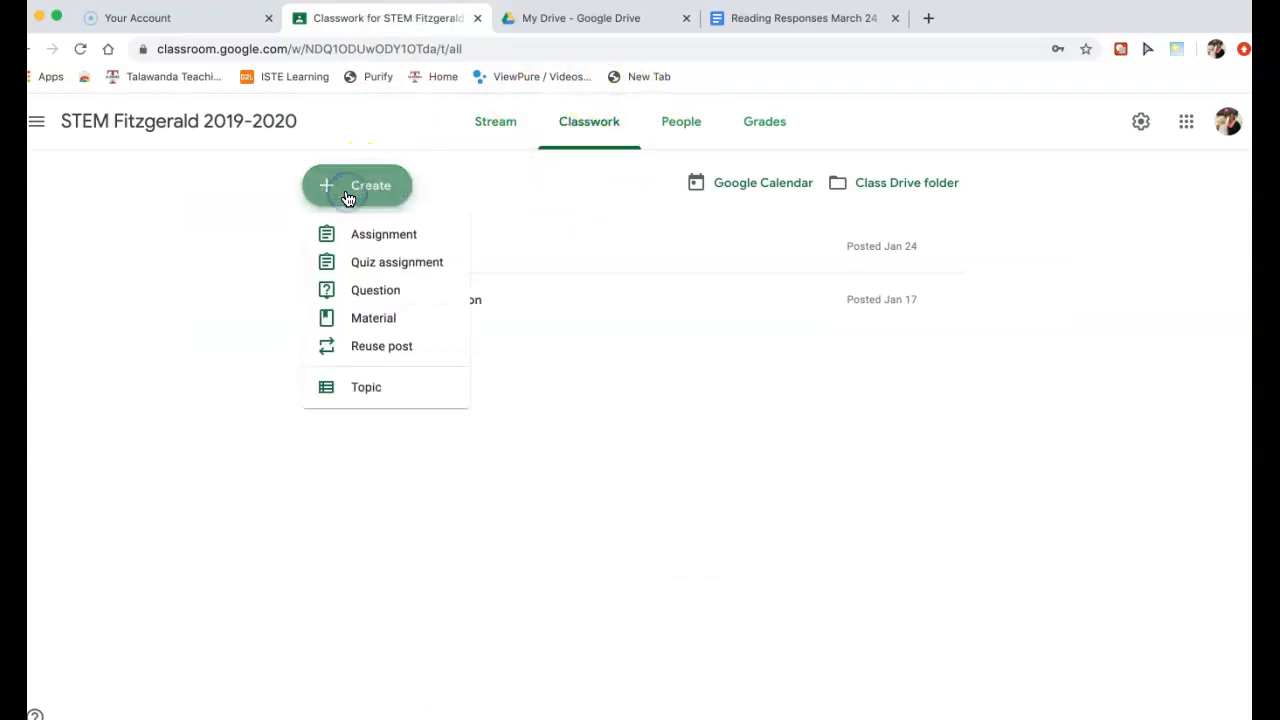
left_click(363, 245)
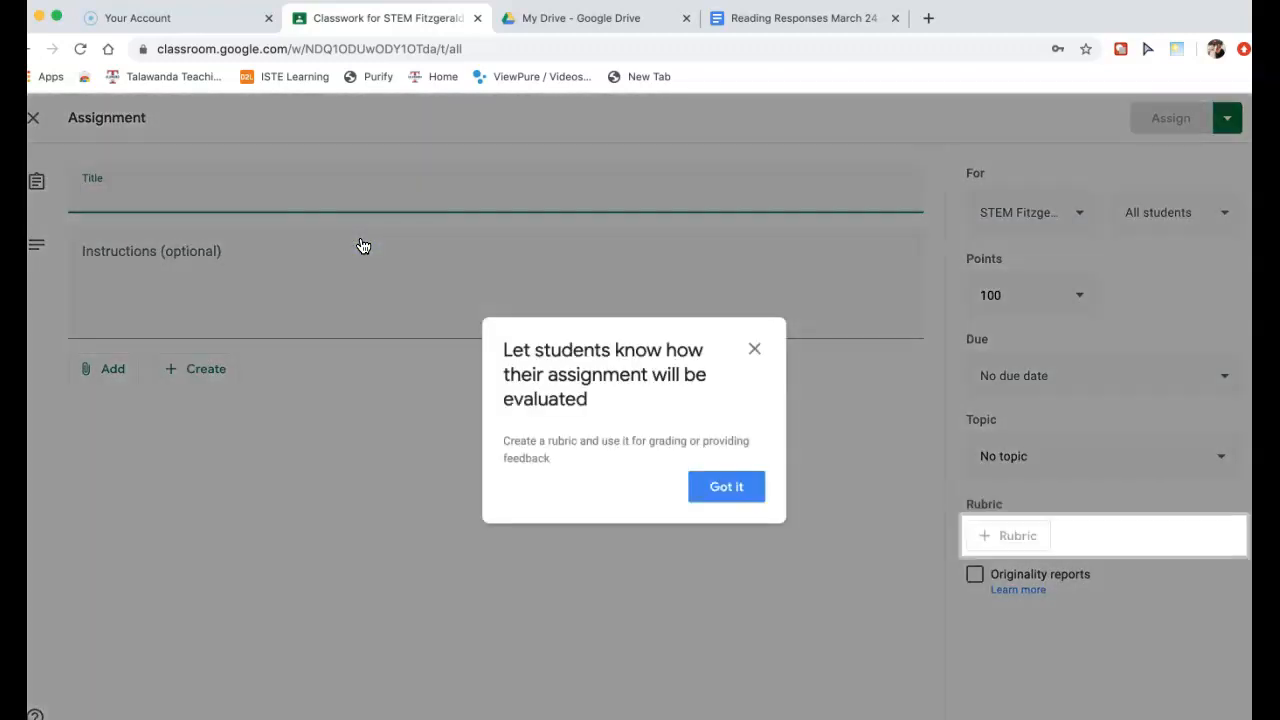
left_click(755, 349)
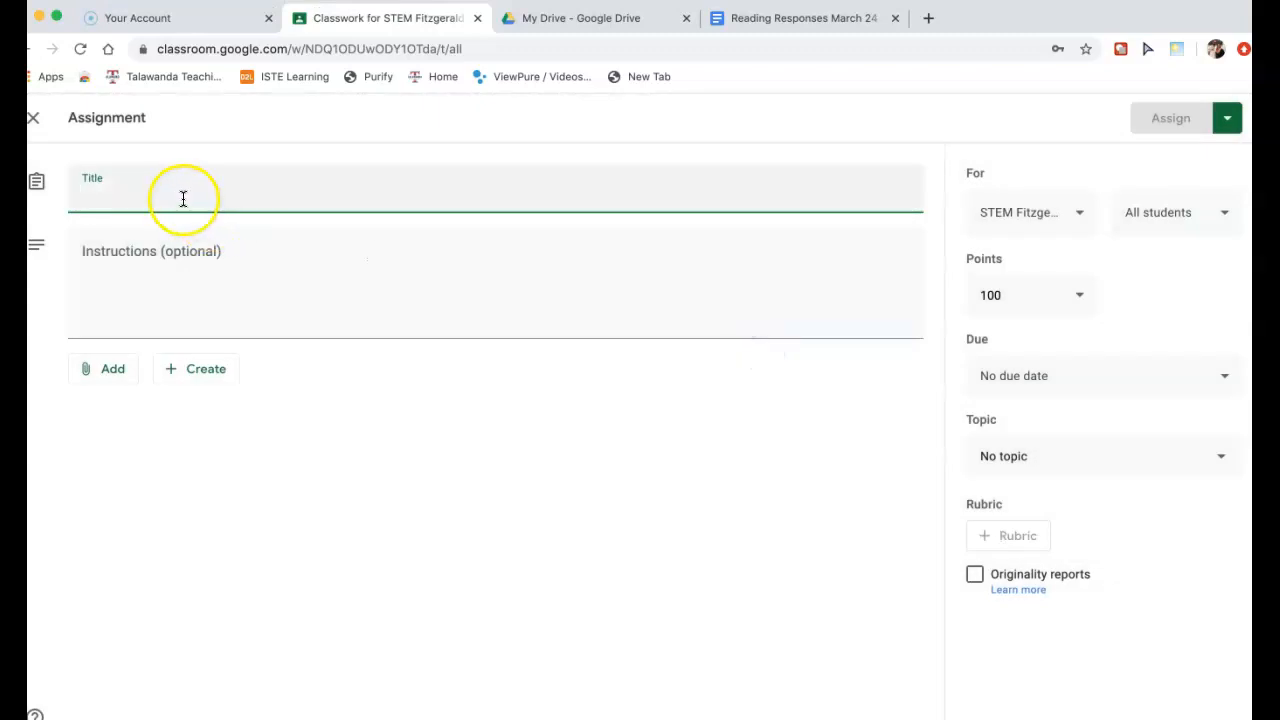
- Title the assignment "Reading Responses - March 24"
type("Reding R")
key("BackSpace")
key("BackSpace")
key("BackSpace")
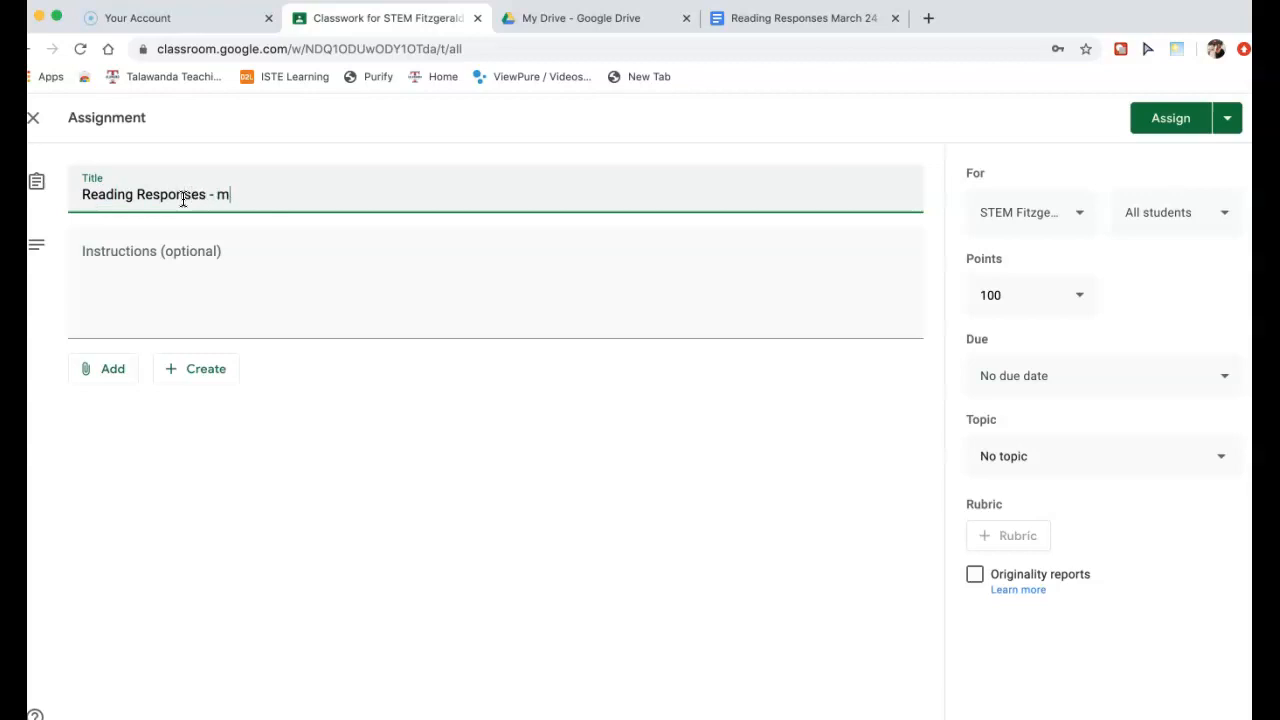
type("ch 24")
- Enter the instructions "Please read chapter two and answer the questions in this document. Remember to use complete sentences and proper punctuation!"
left_click(171, 259)
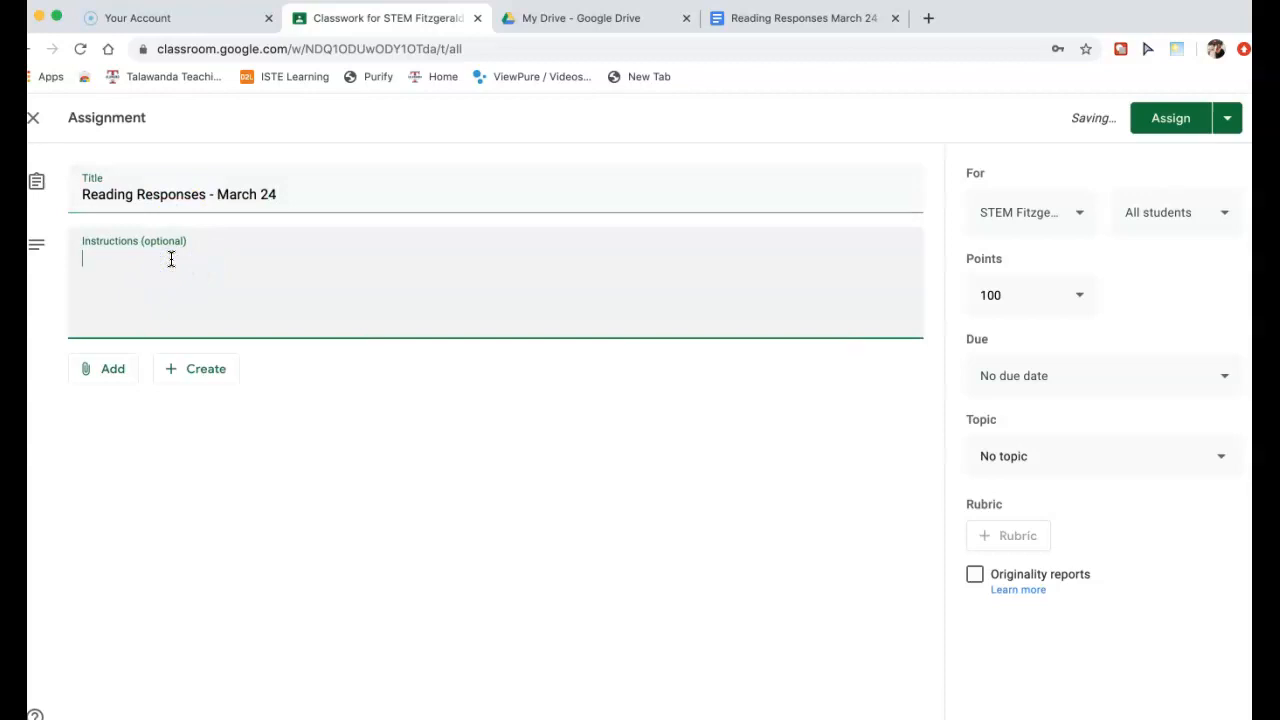
type("Please rea")
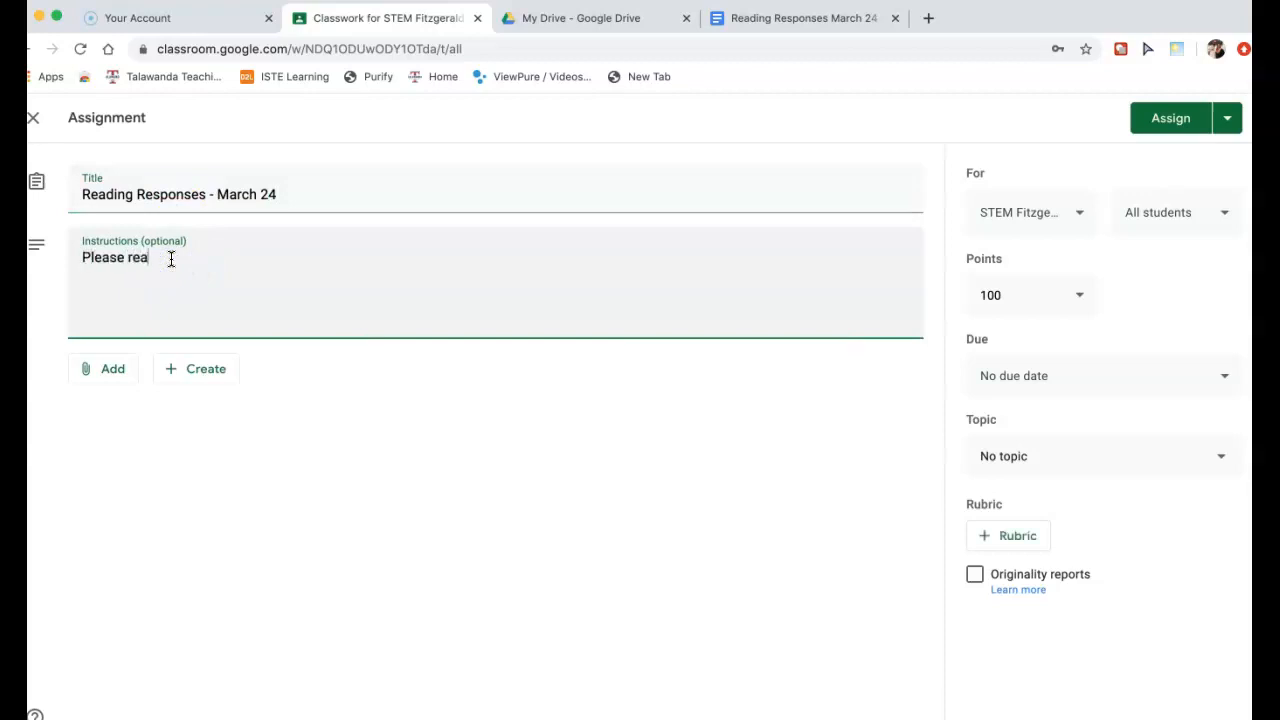
type("d chapter two and answer the questions")
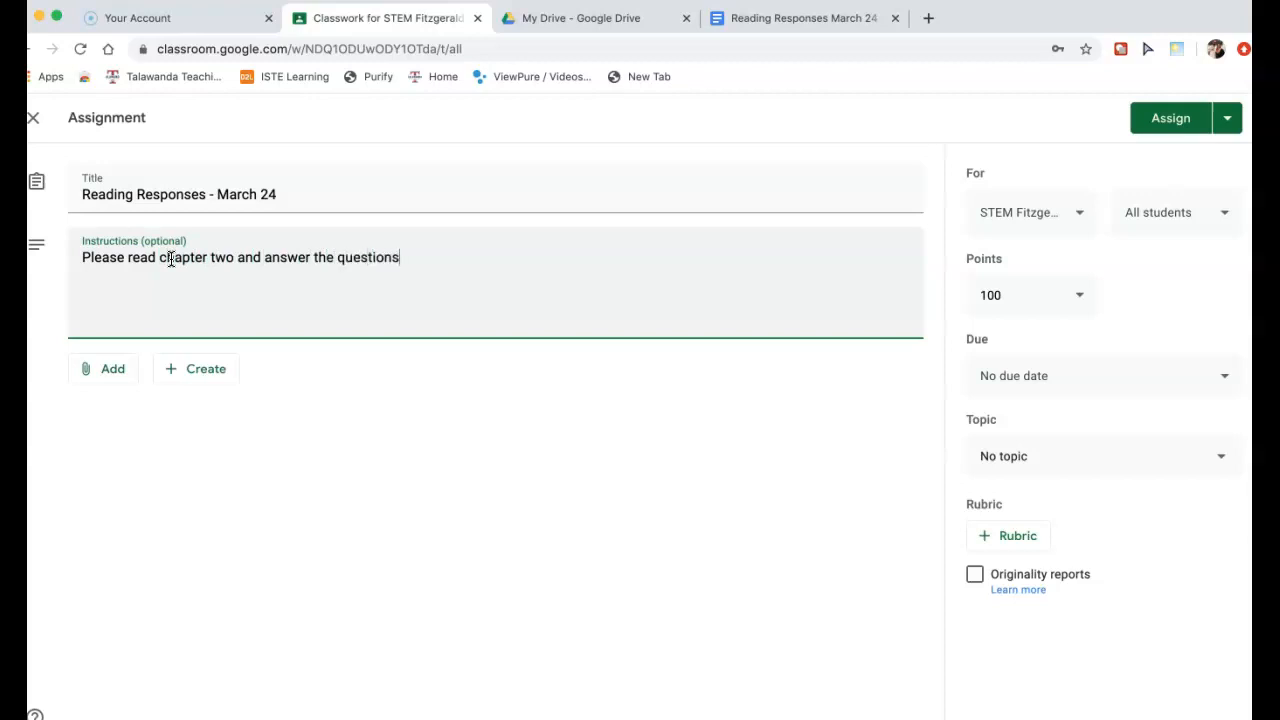
type(" in thiw")
key("BackSpace")
key("BackSpace")
type("s document.  Remember to use complete sentences an")
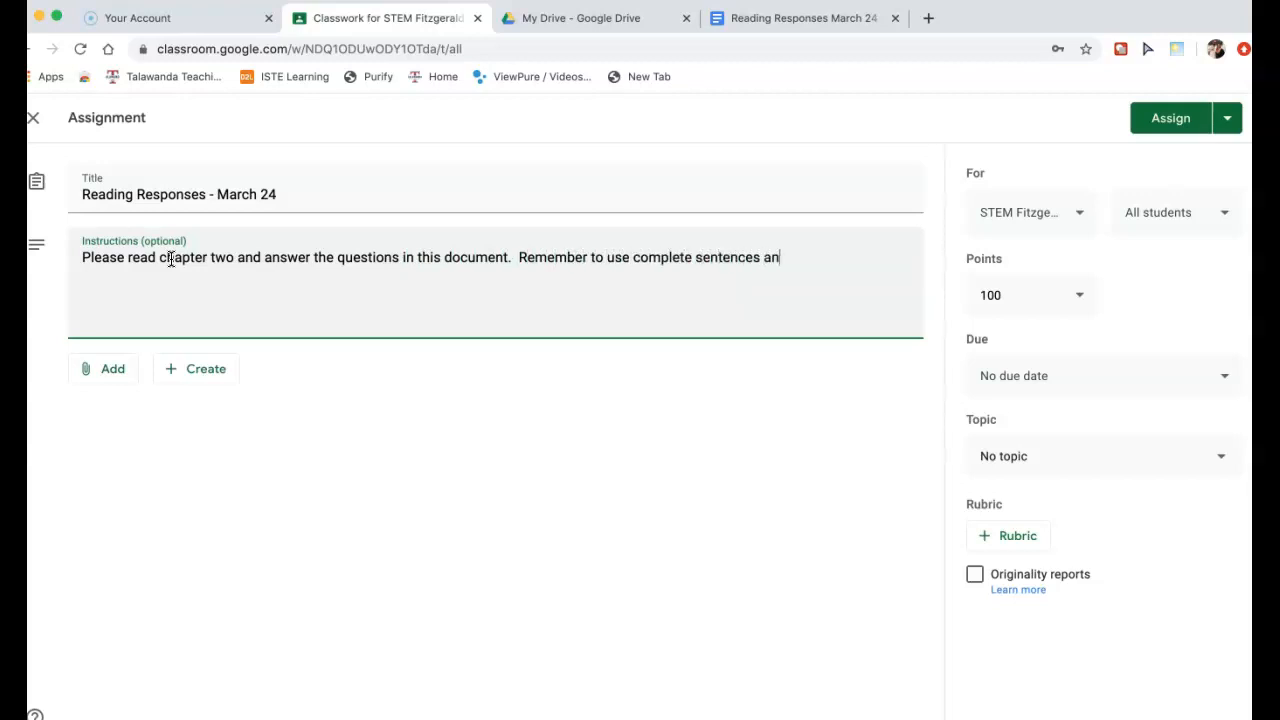
type("d proper punctuation!")
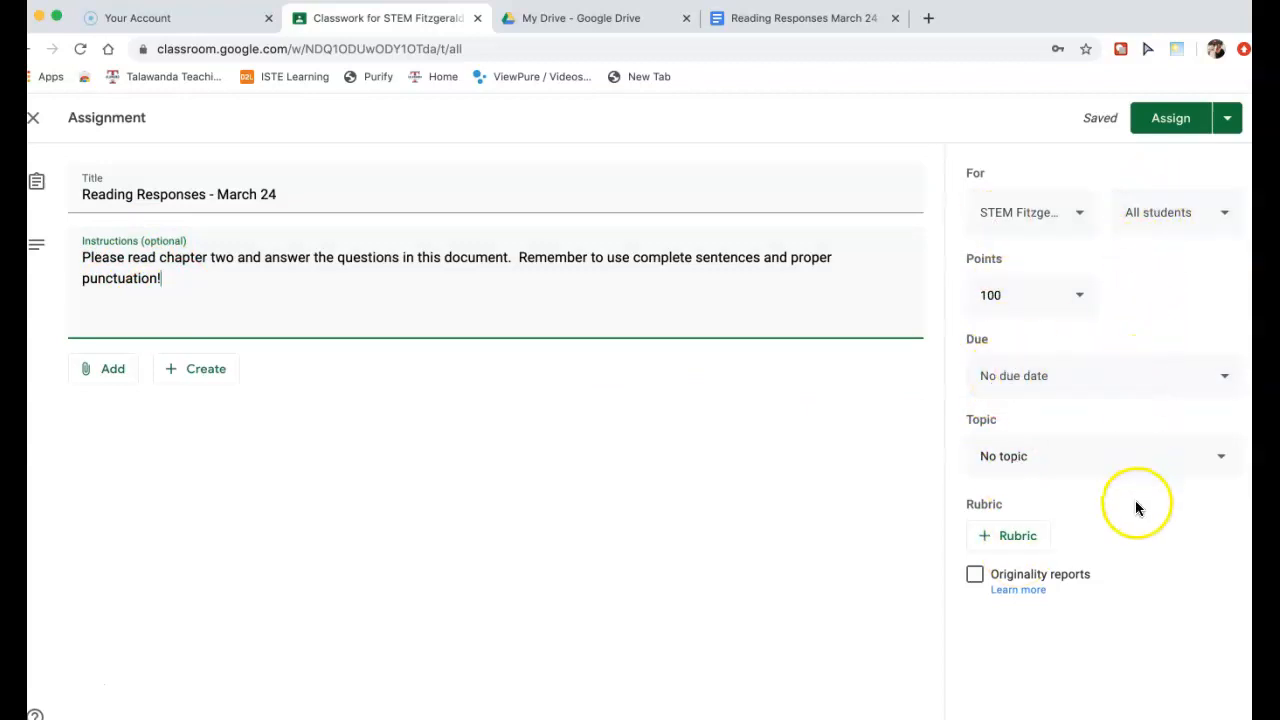
- Attach the Reading Responses March 24 document from Google Drive to the assignment
left_click(94, 372)
left_click(104, 406)
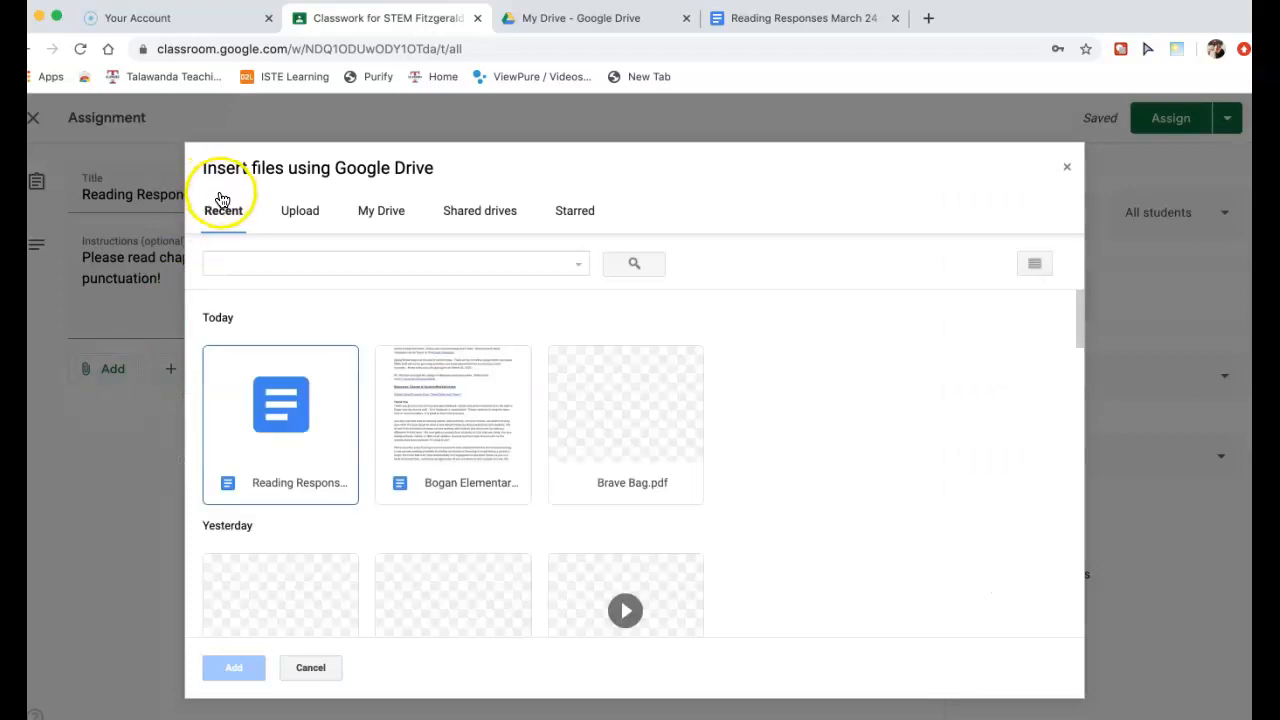
double_click(270, 400)
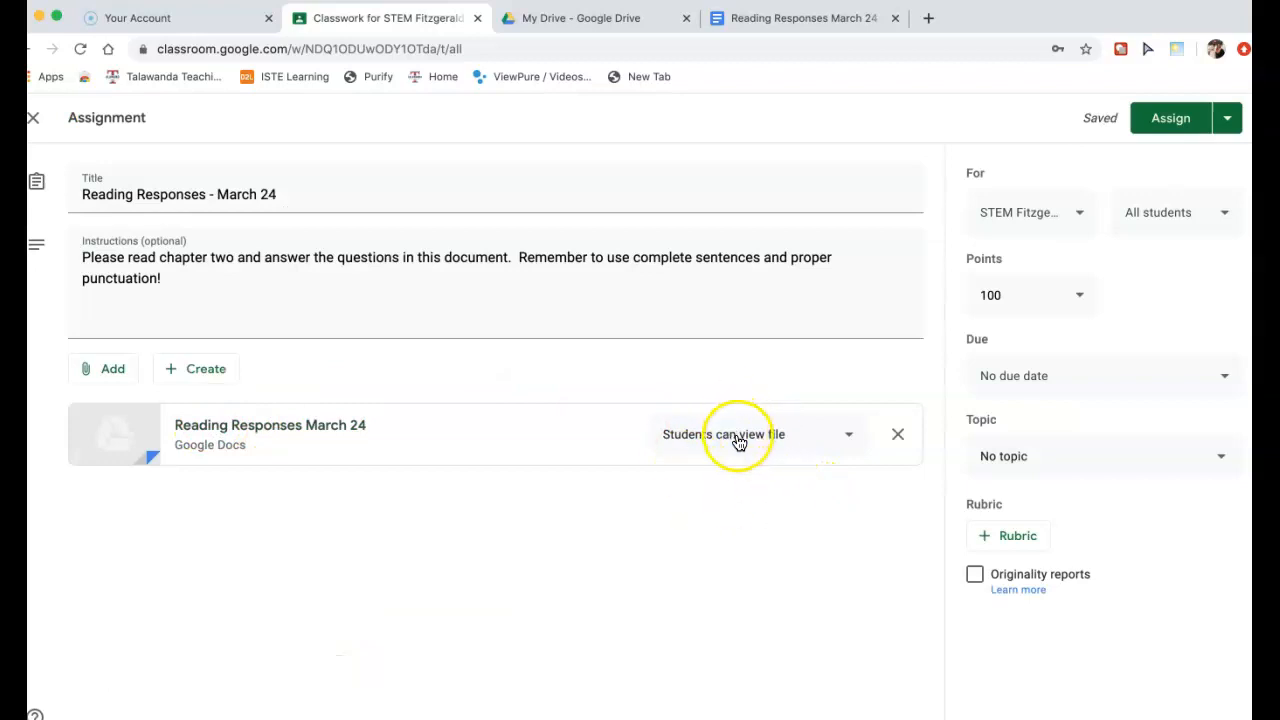
- Set the attached document to "Make a copy for each student" and post the assignment to the class
left_click(737, 437)
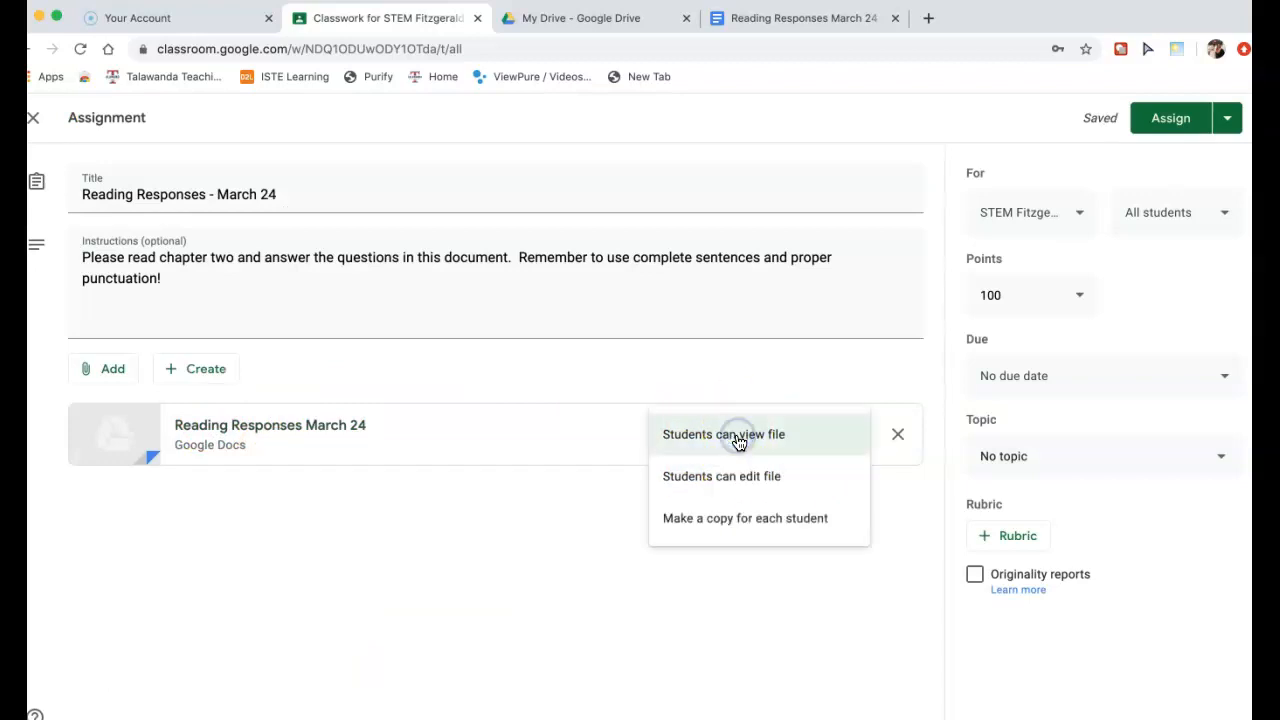
left_click(745, 520)
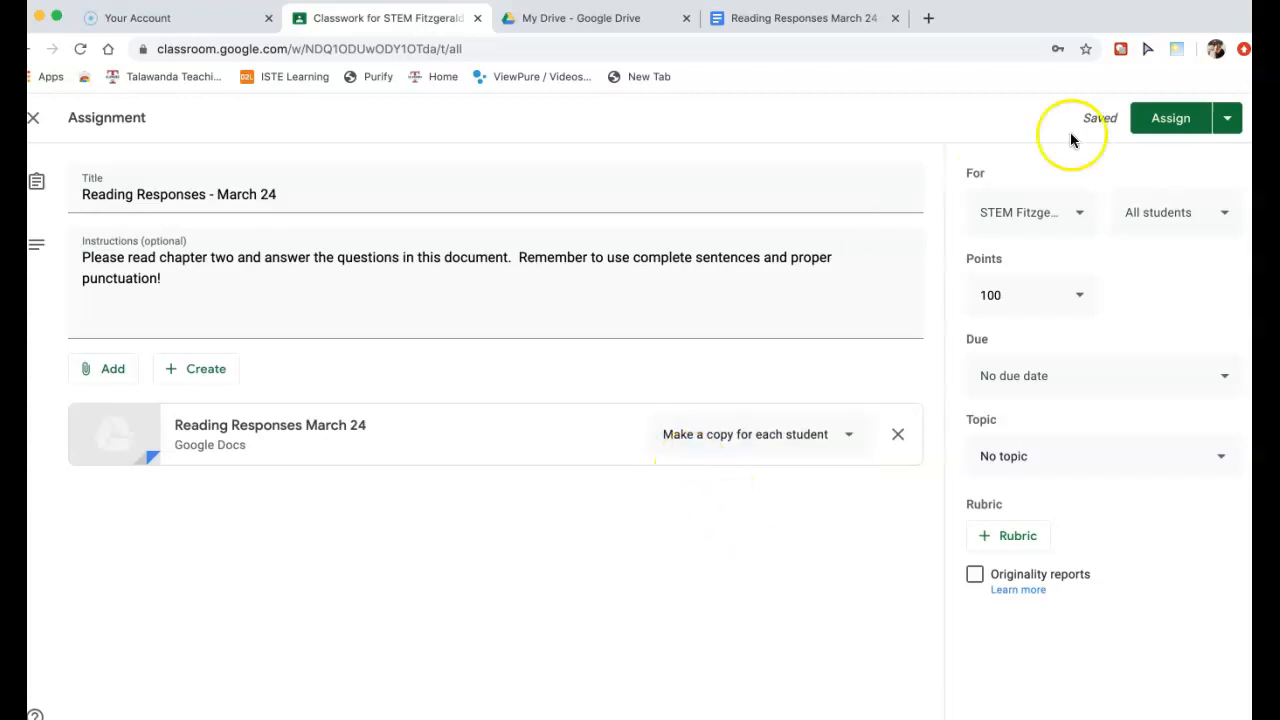
left_click(1160, 124)
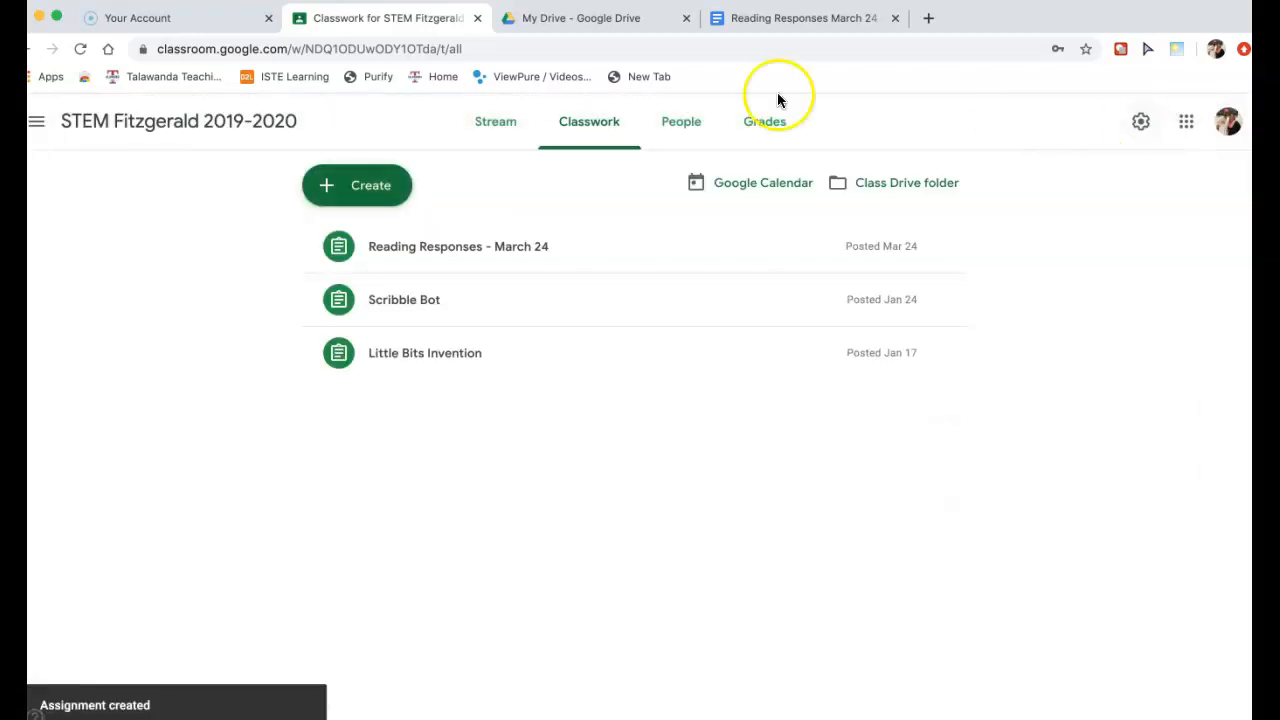
- Open the Reading Responses - March 24 assignment from the class stream and examine the document copies in the student work overview
left_click(170, 117)
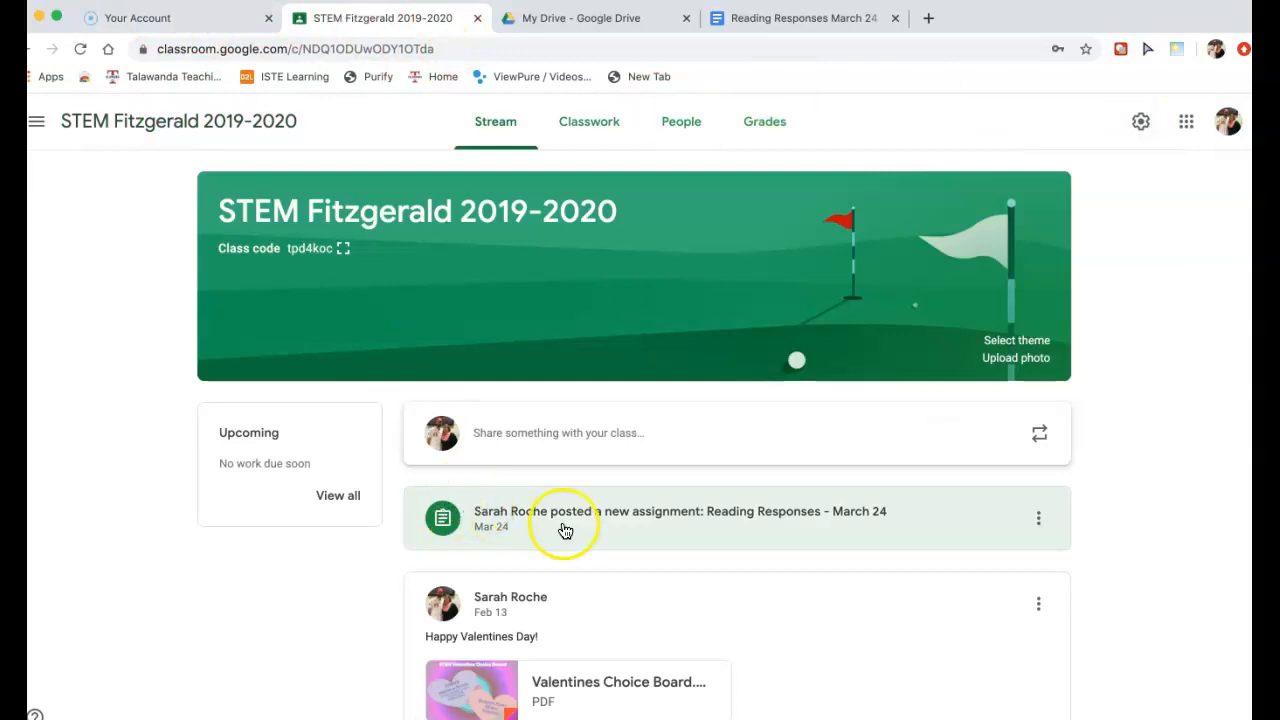
left_click(850, 519)
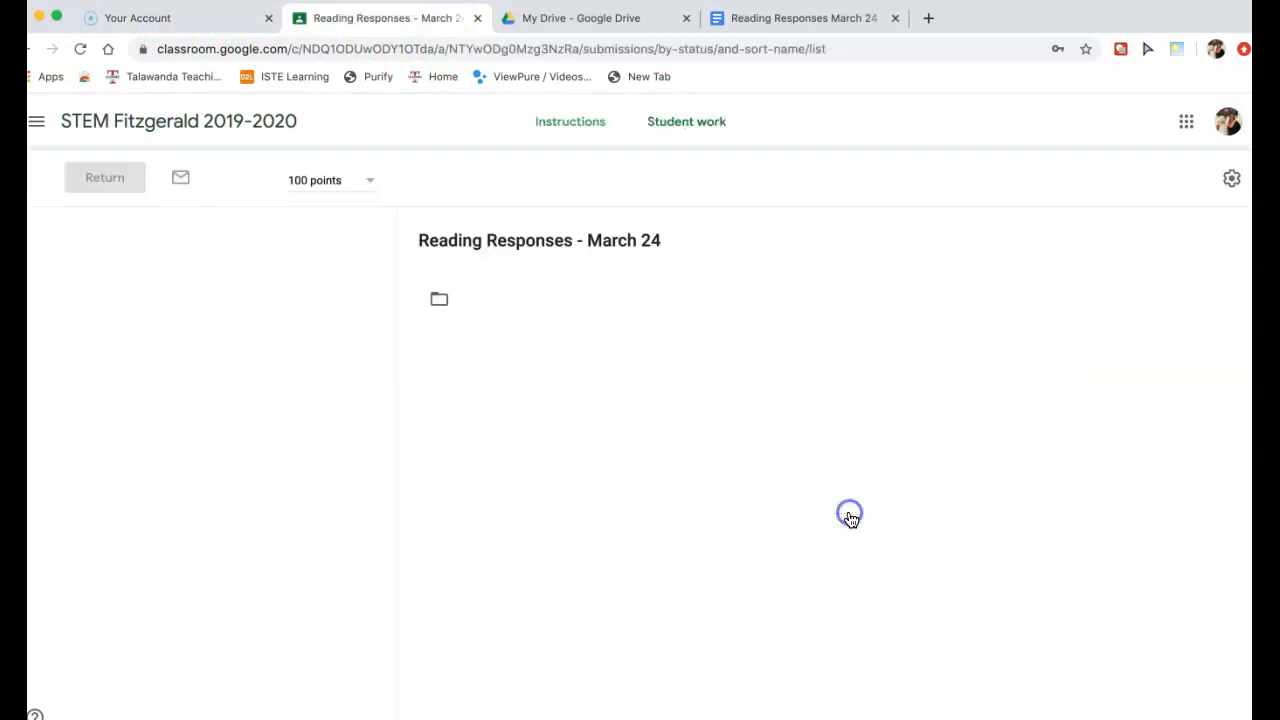
scroll(850, 519, "down", 1)
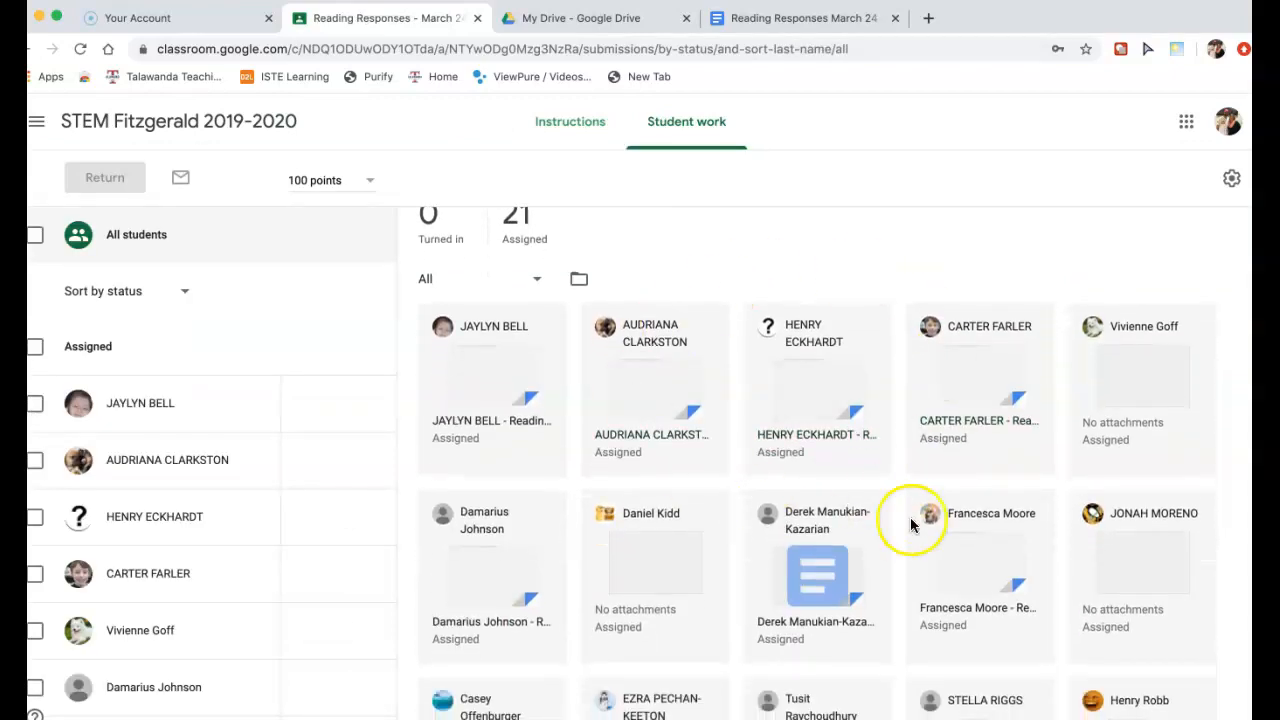
scroll(823, 430, "down", 3)
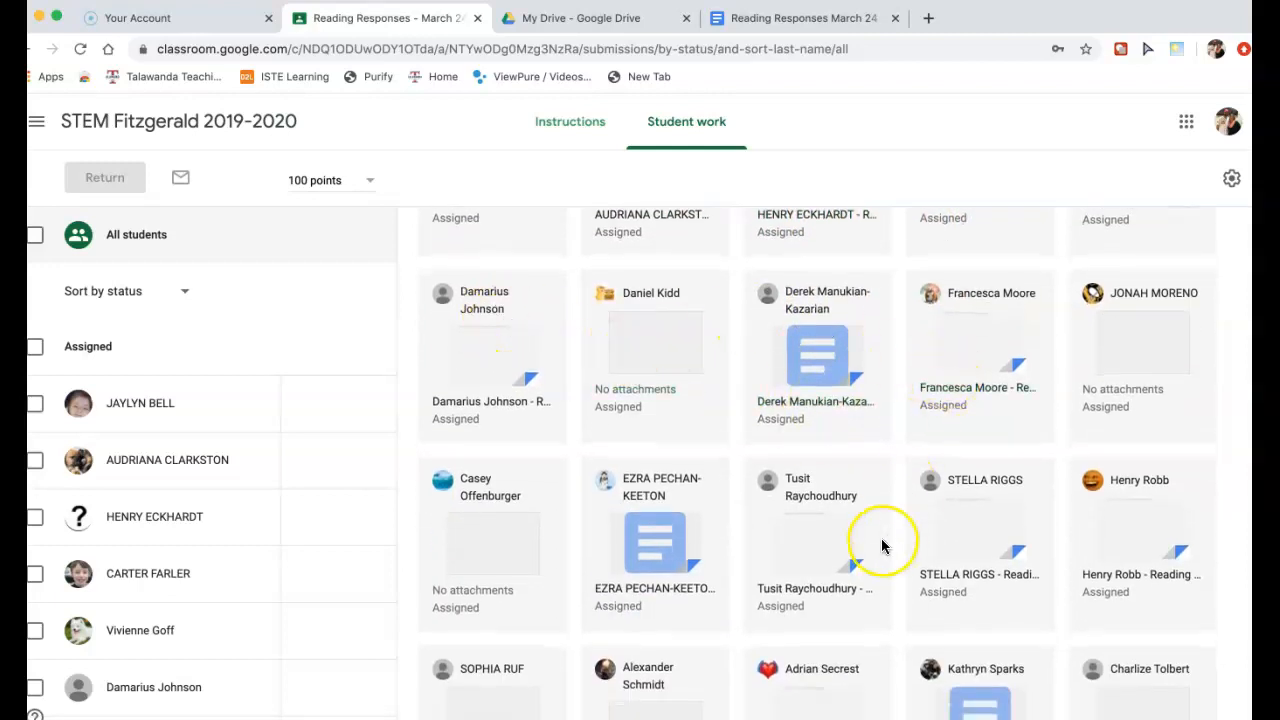
scroll(882, 545, "down", 1)
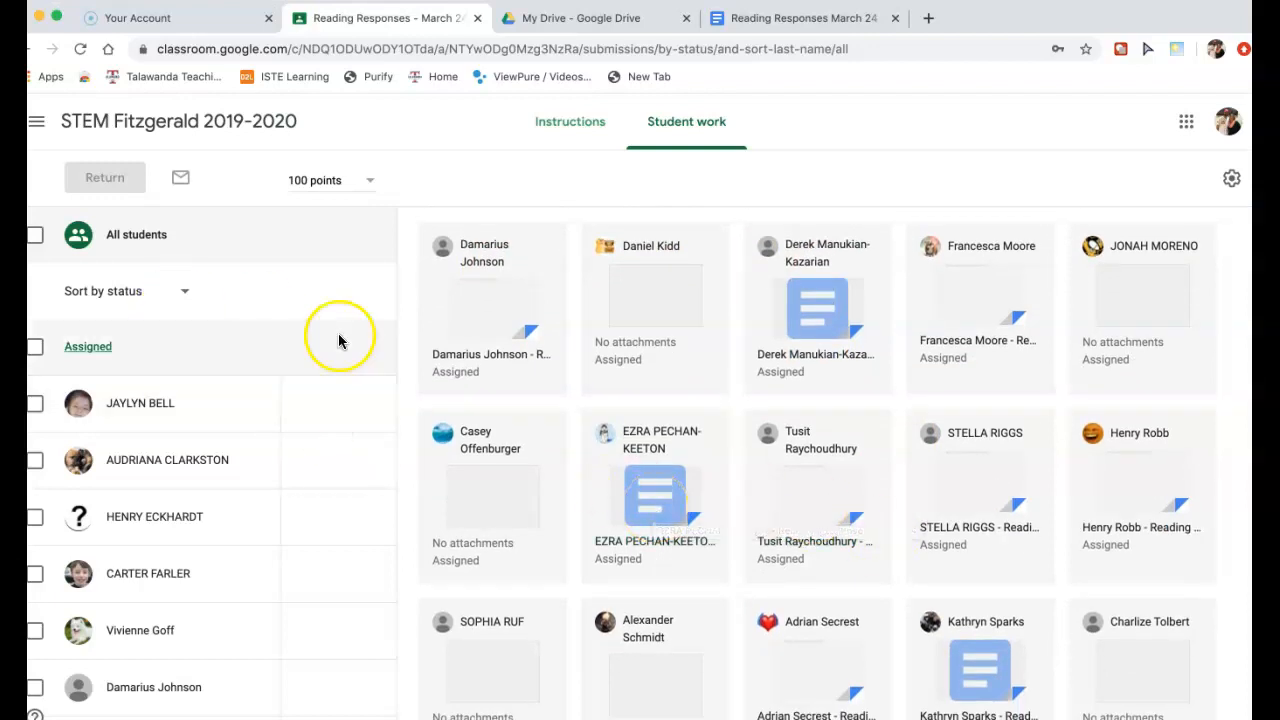
- Expand the Scribble Bot assignment in the class's classwork list and view its attached drawing template
scroll(672, 496, "down", 1)
scroll(672, 496, "down", 1)
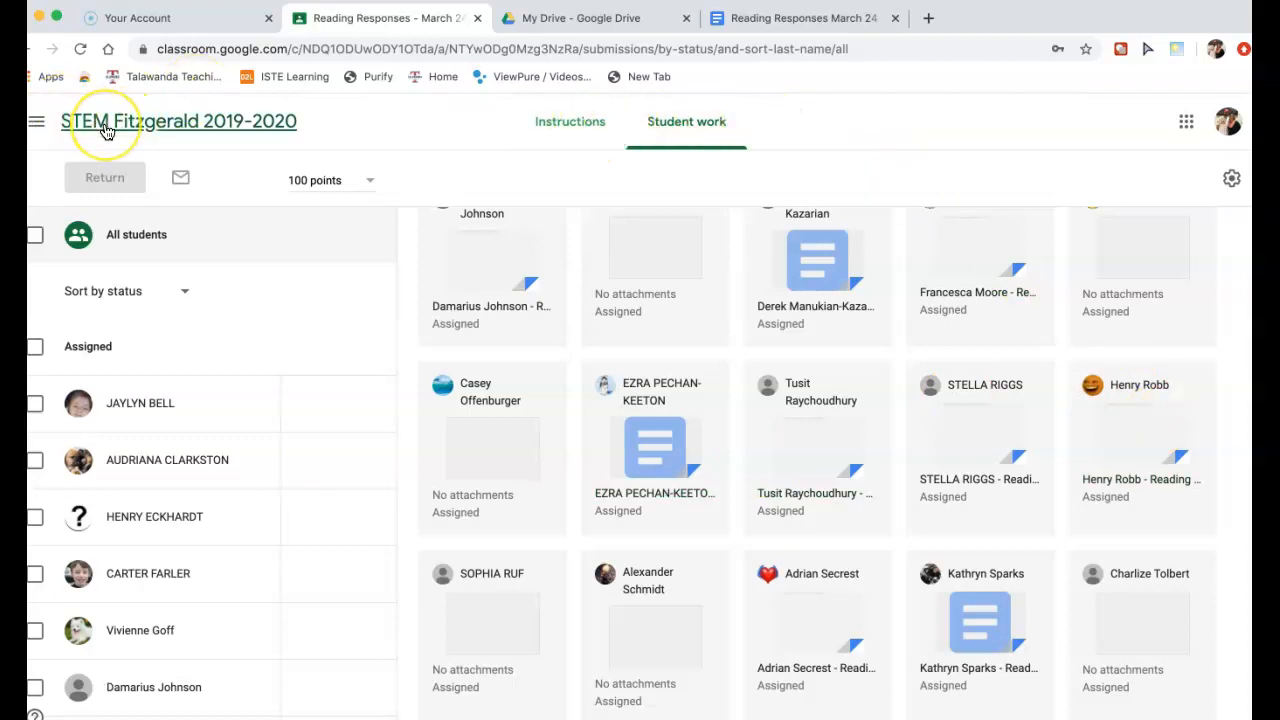
left_click(105, 128)
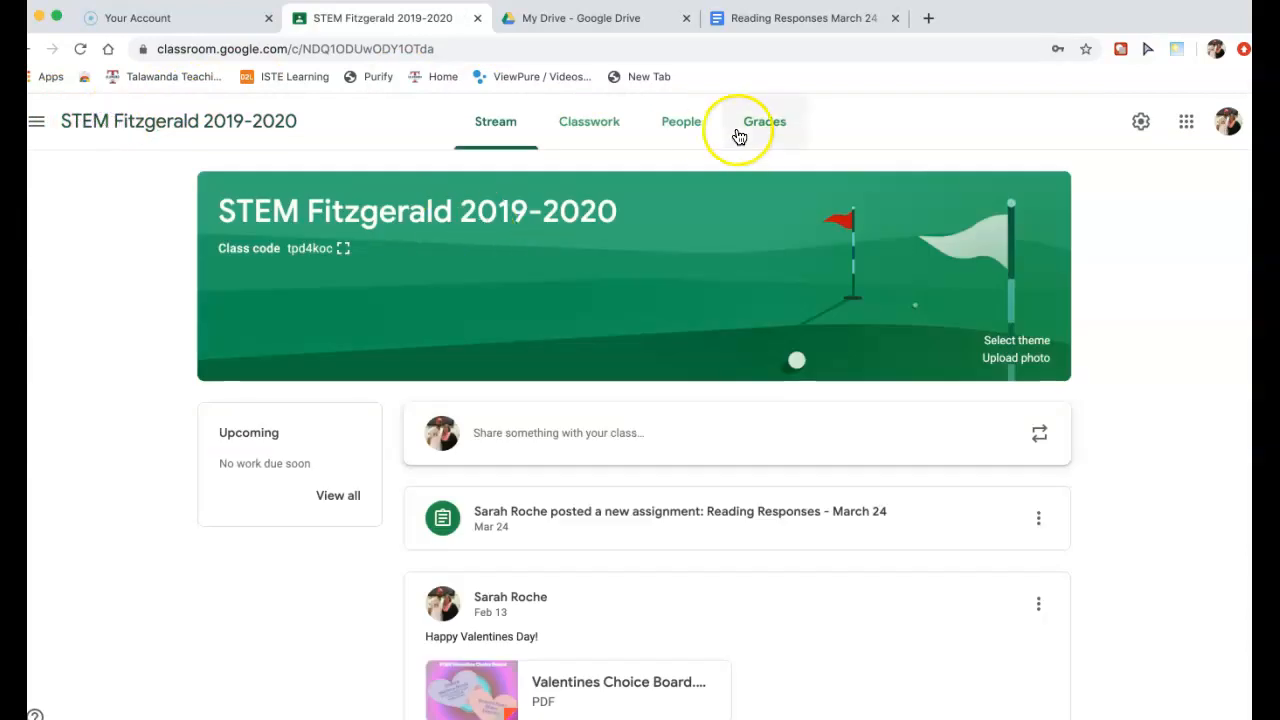
left_click(610, 133)
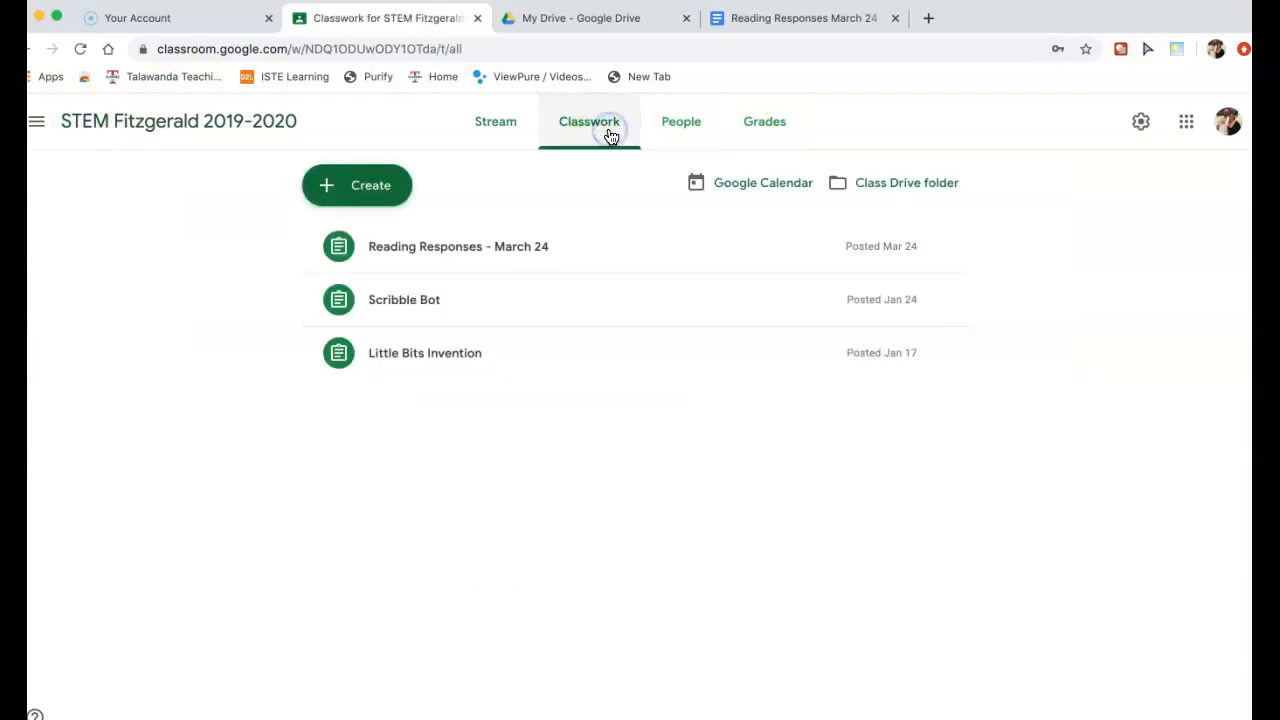
left_click(426, 305)
left_click(452, 466)
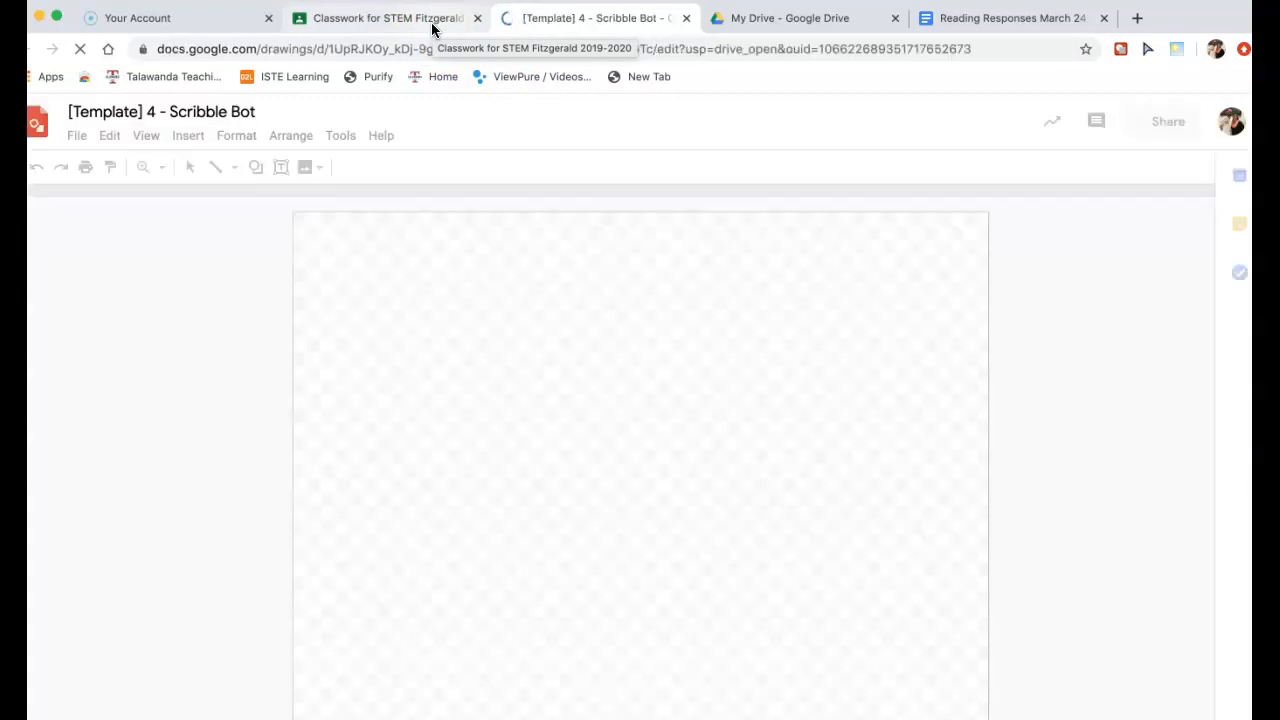
left_click(432, 29)
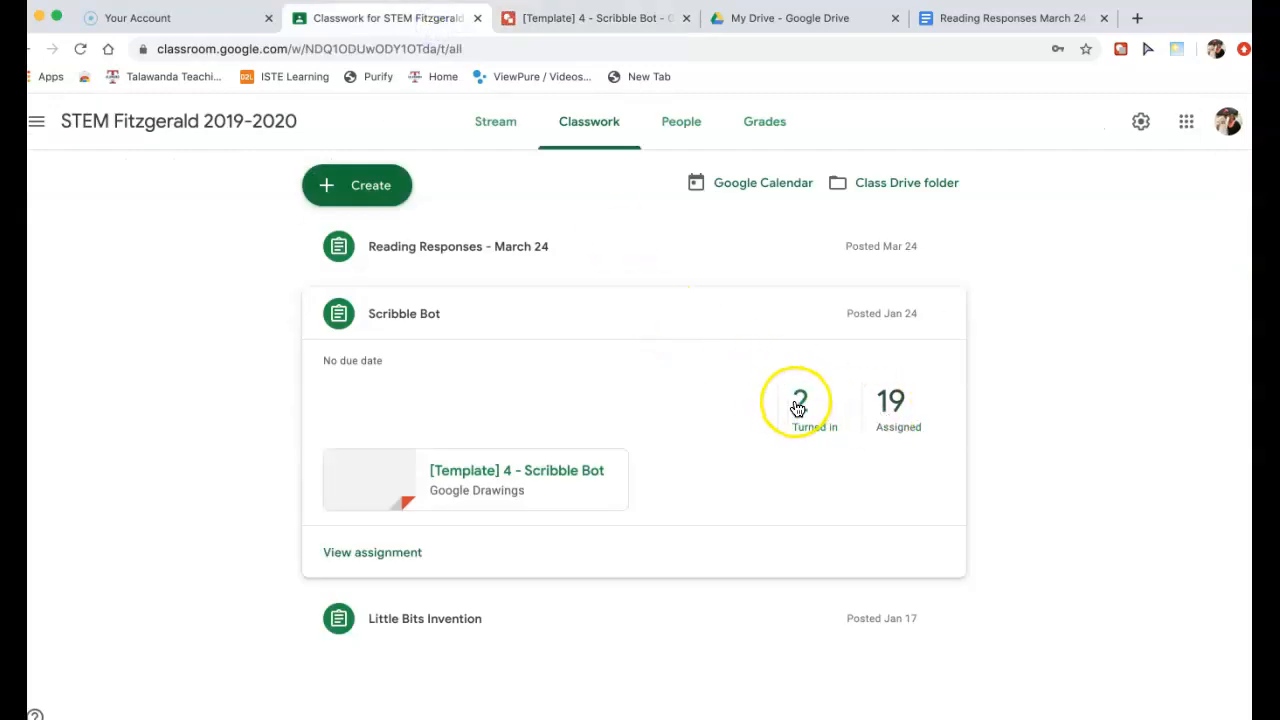
- Examine the students' assigned copies of the Scribble Bot drawing in the student work overview
left_click(900, 414)
scroll(902, 418, "down", 5)
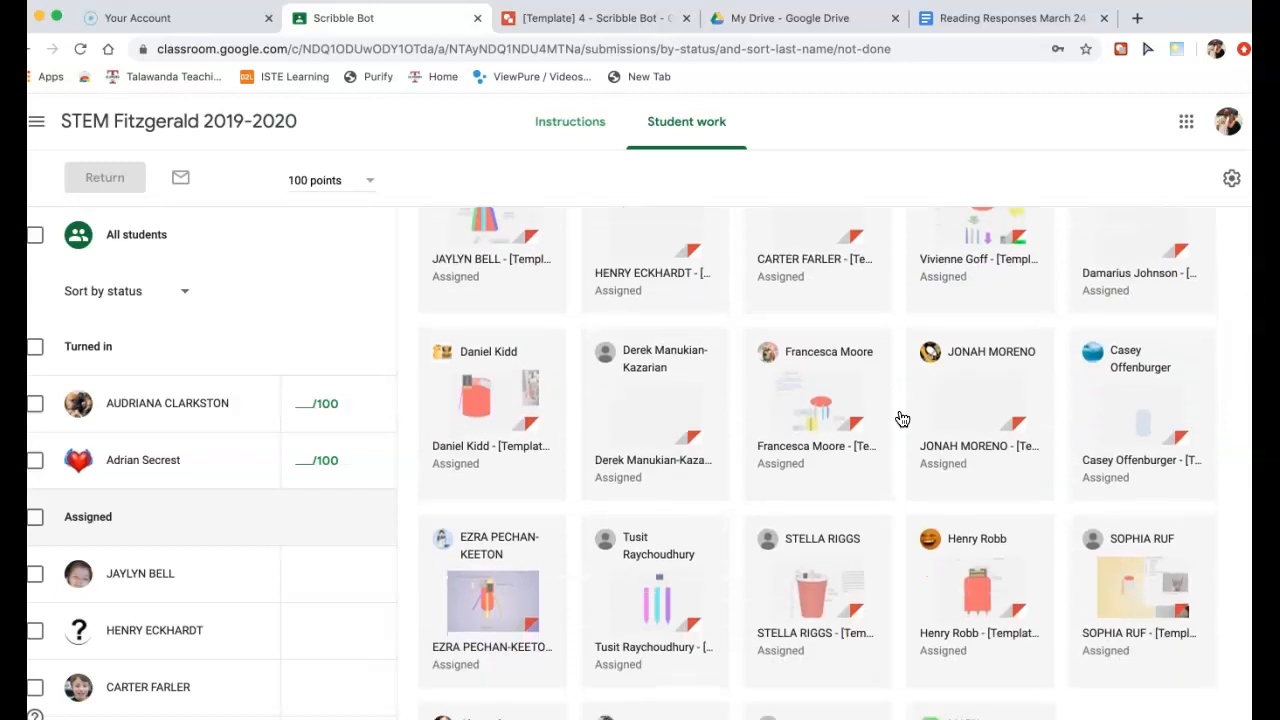
left_click(483, 283)
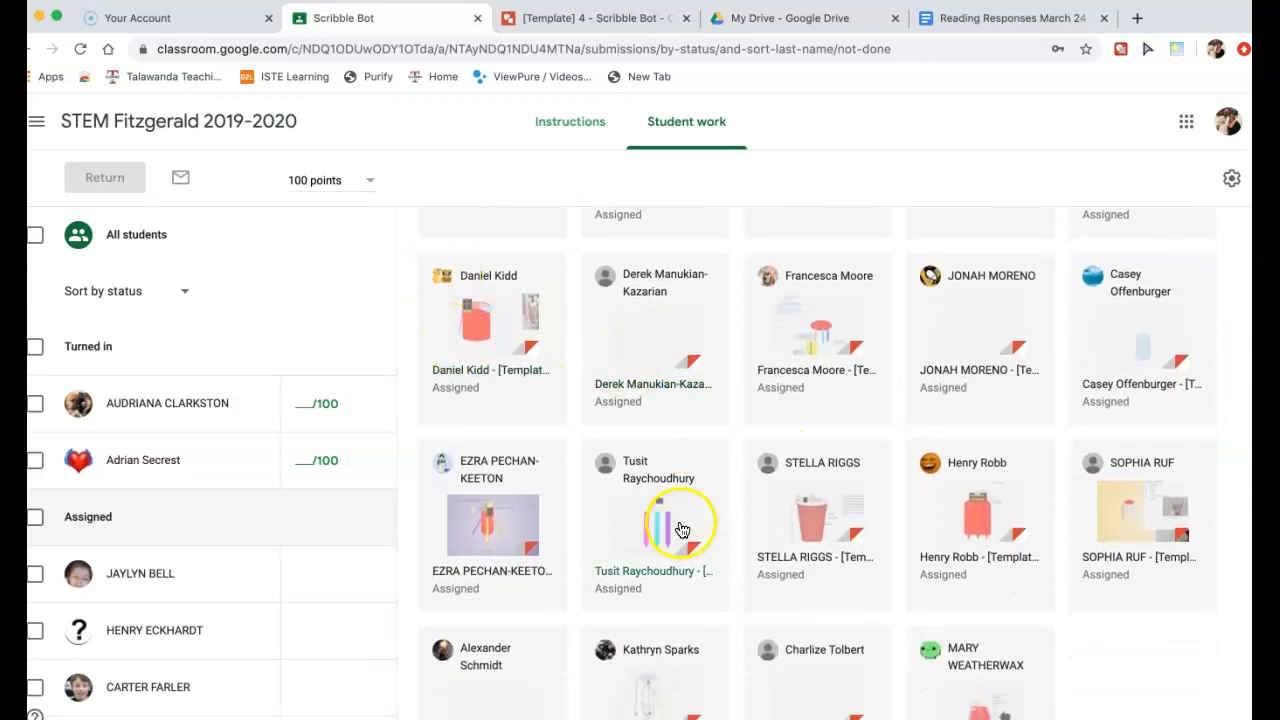
scroll(680, 530, "down", 1)
scroll(680, 530, "up", 5)
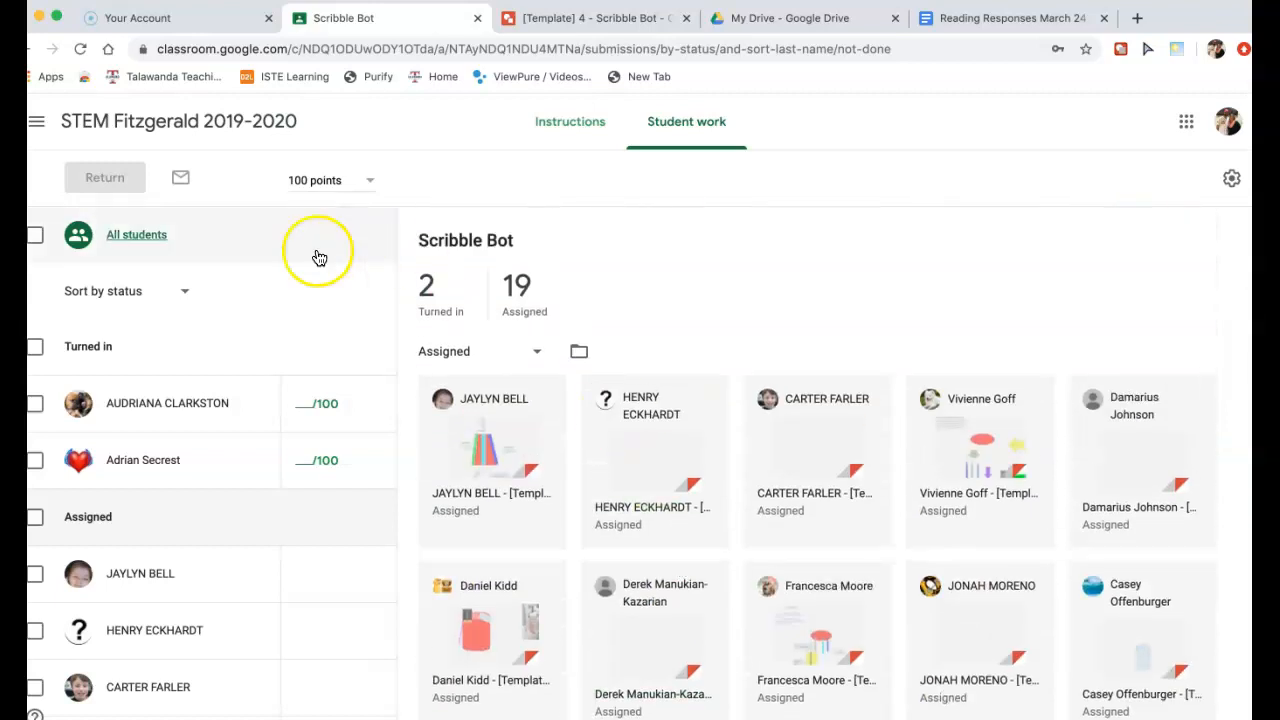
- Show only the turned-in Scribble Bot work and open the first listed student's submitted drawing in the grading view
left_click(196, 292)
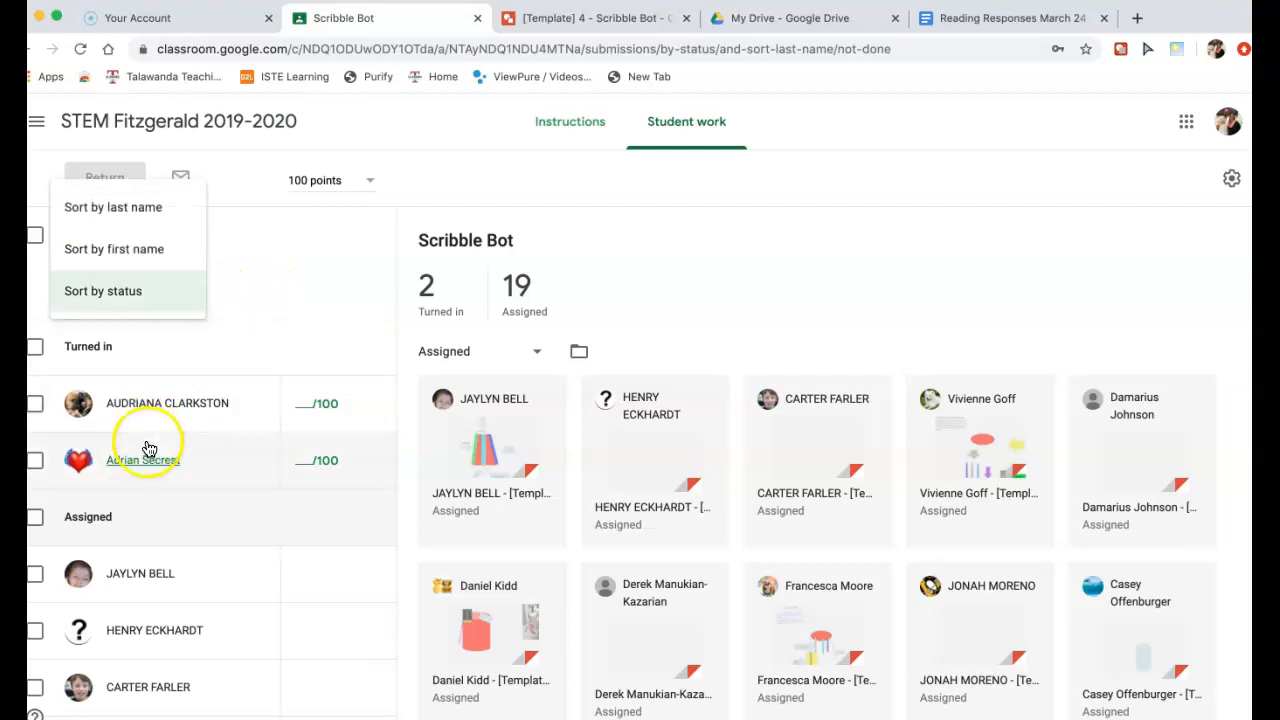
left_click(266, 337)
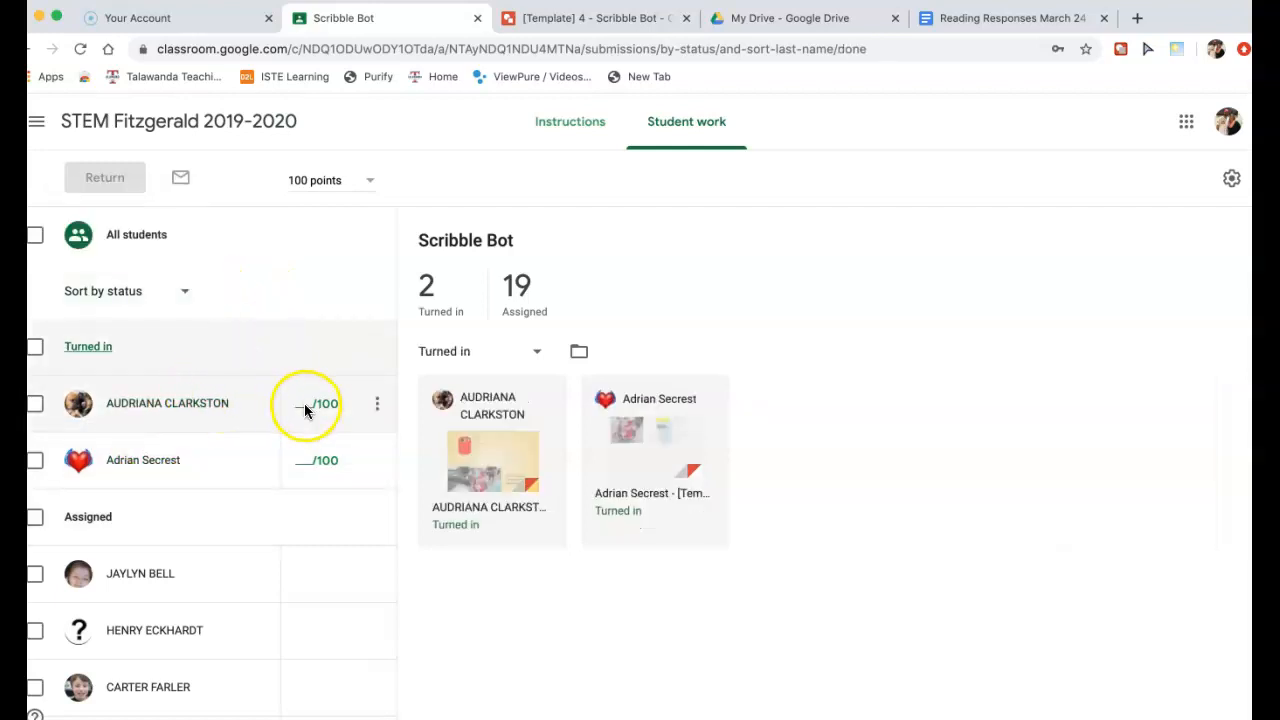
left_click(305, 405)
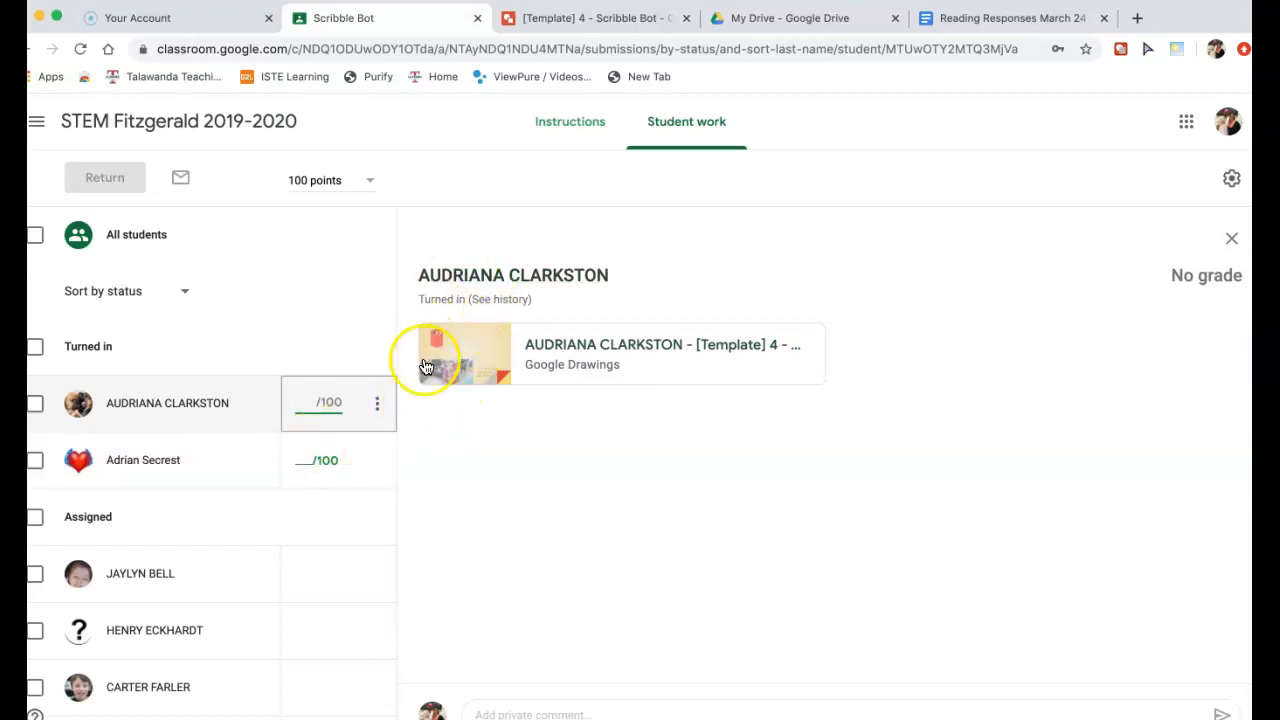
left_click(481, 336)
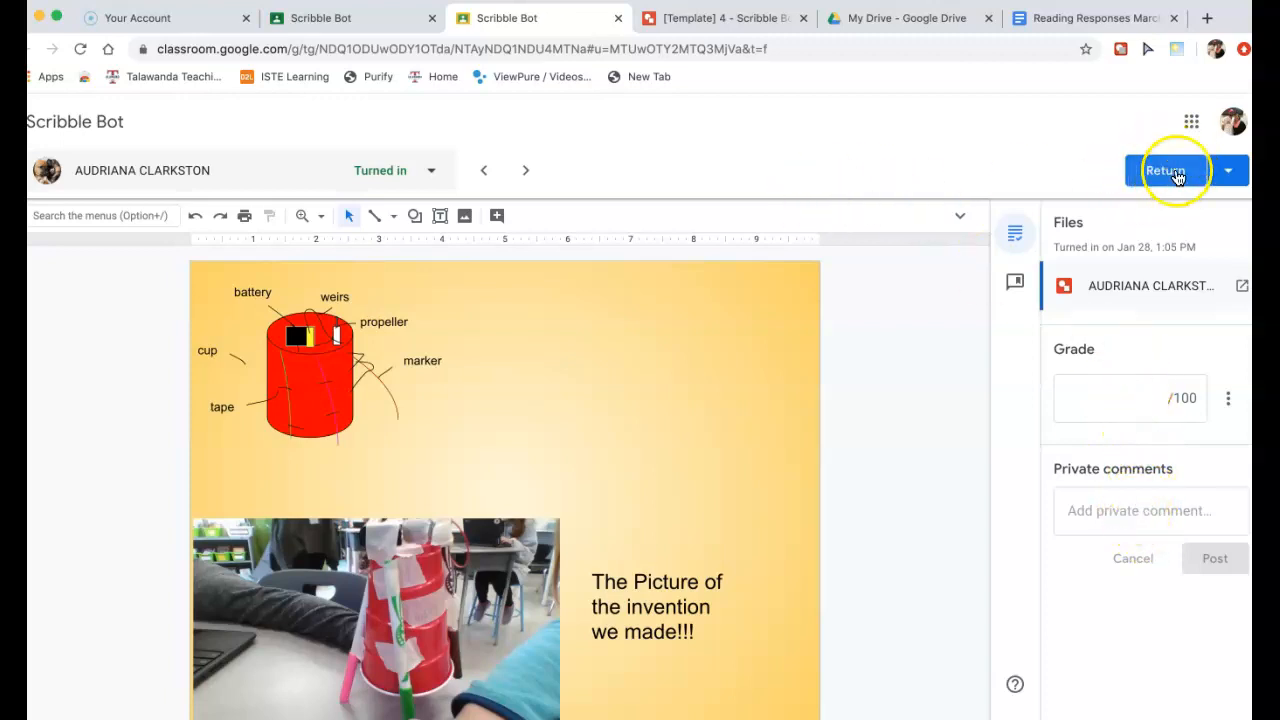
- Return to the class stream and open the instructions of the Reading Responses - March 24 assignment
left_click(277, 24)
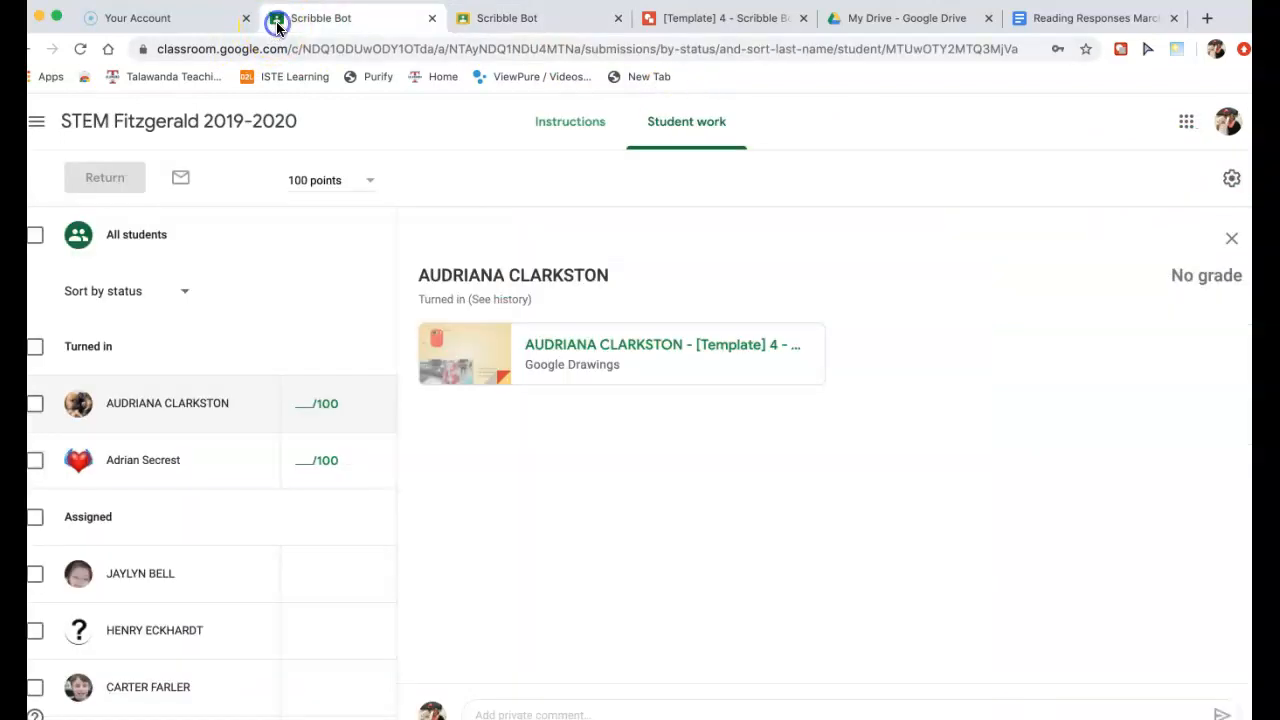
left_click(104, 134)
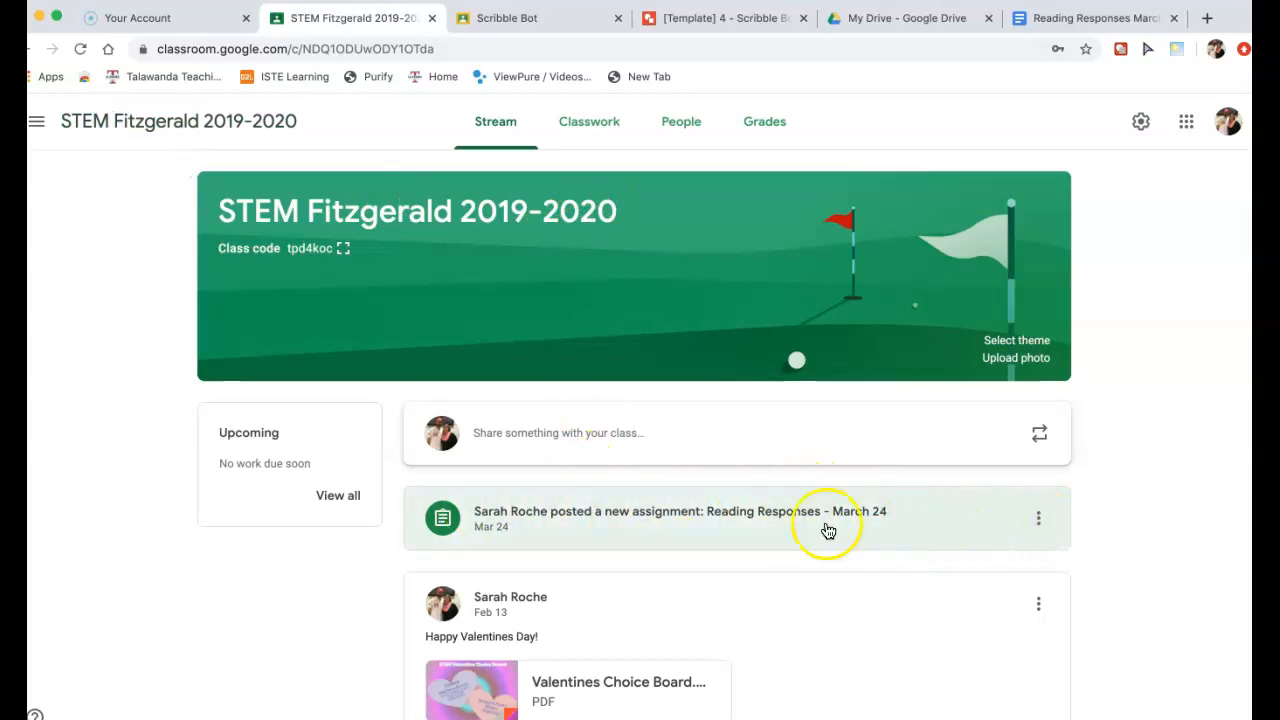
left_click(711, 517)
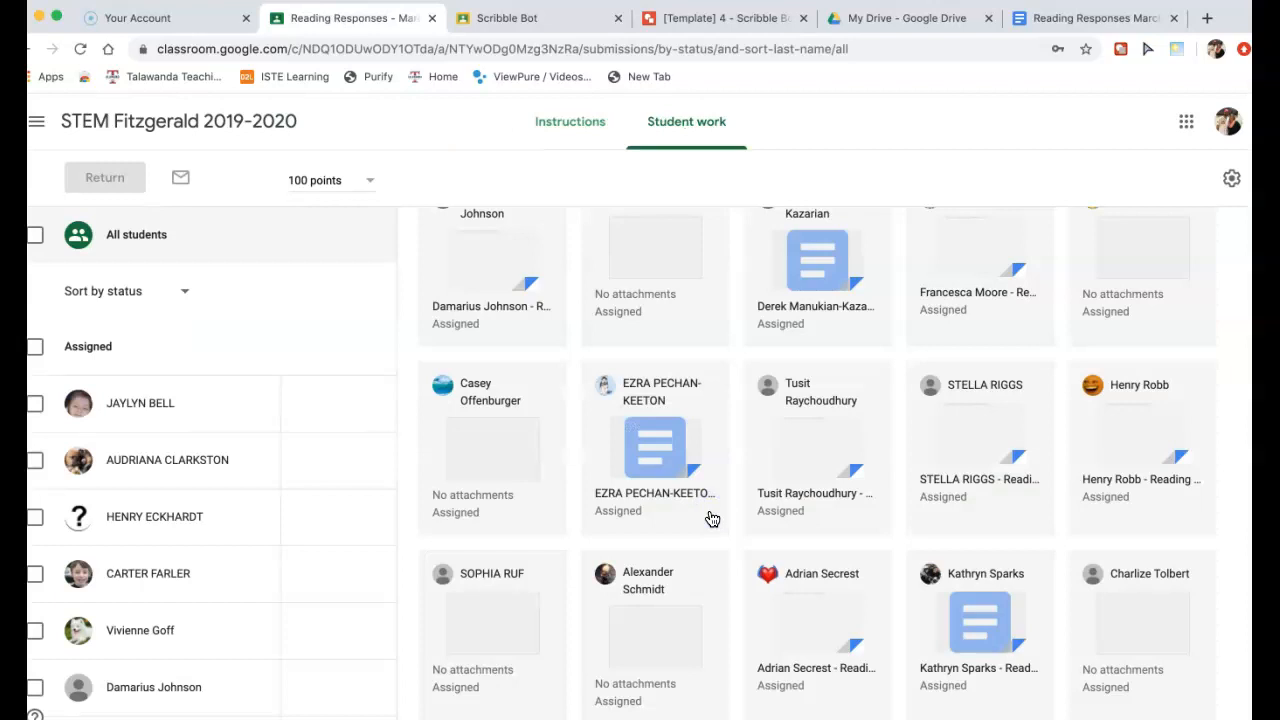
left_click(570, 124)
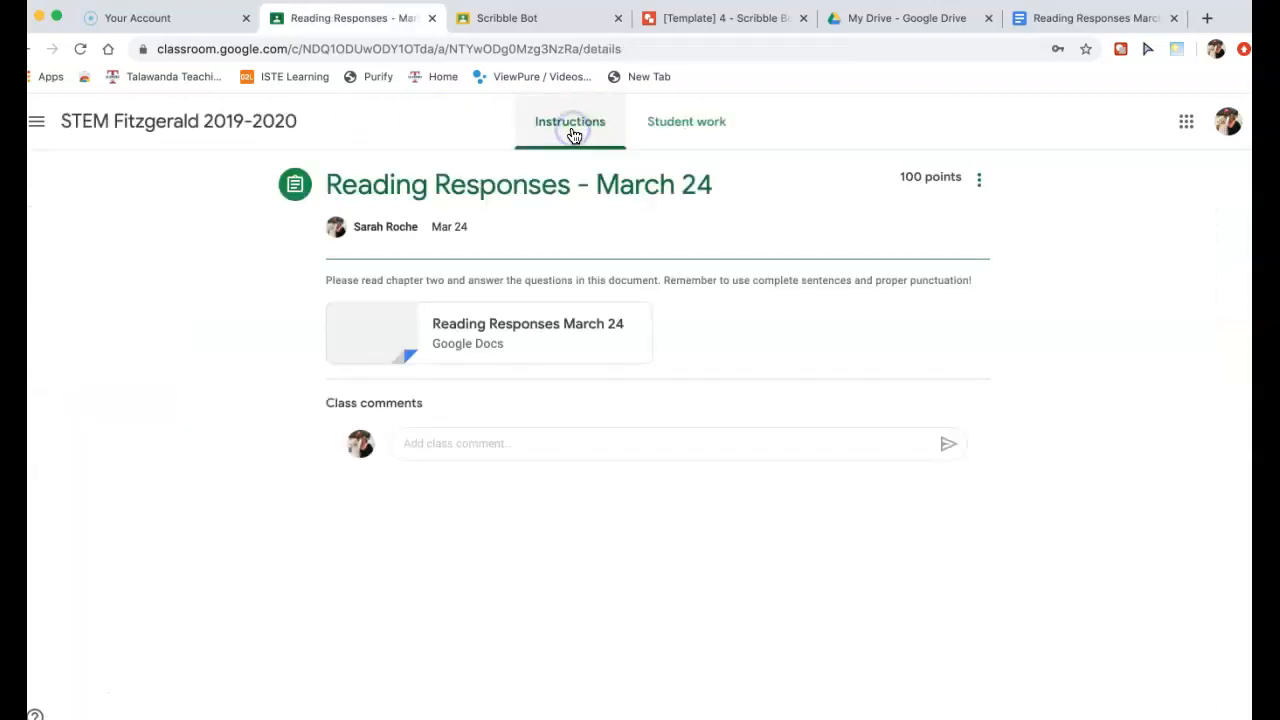